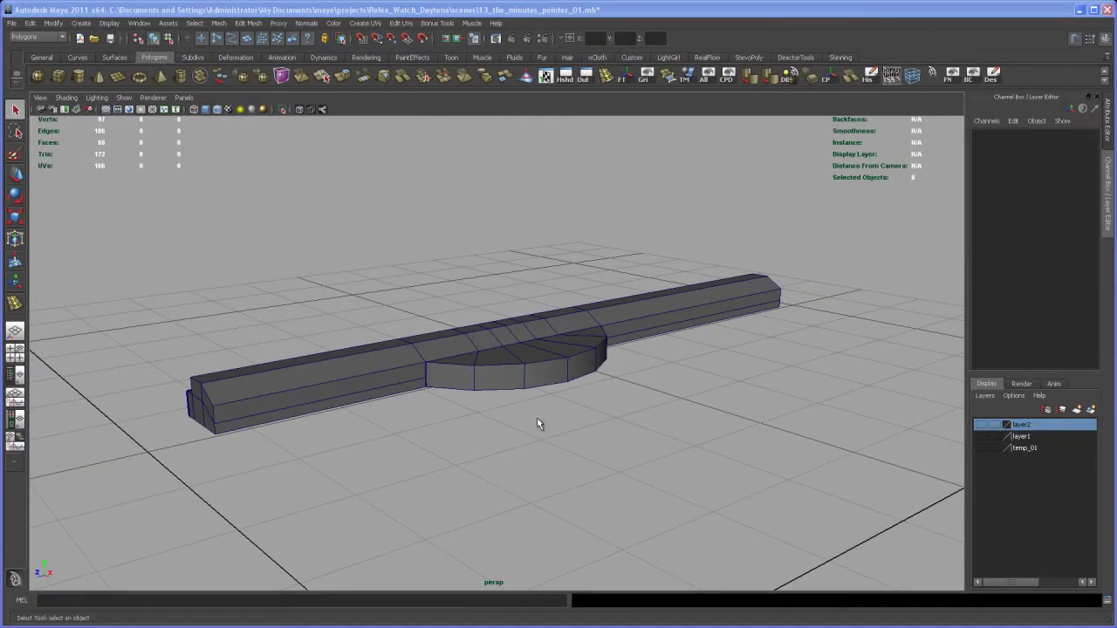
# Insert an edge loop around the side of the half-disc and lower it level with the bar's lower edge line.
pyautogui.keyDown('alt'); pyautogui.moveTo(549, 416); pyautogui.dragTo(560, 443, button='right'); pyautogui.keyUp('alt')
pyautogui.keyDown('alt'); pyautogui.moveTo(560, 443); pyautogui.dragTo(606, 459); pyautogui.keyUp('alt')
pyautogui.keyDown('alt'); pyautogui.moveTo(605, 459); pyautogui.dragTo(576, 481, button='right'); pyautogui.keyUp('alt')
pyautogui.keyDown('alt'); pyautogui.moveTo(576, 480); pyautogui.dragTo(565, 463); pyautogui.keyUp('alt')
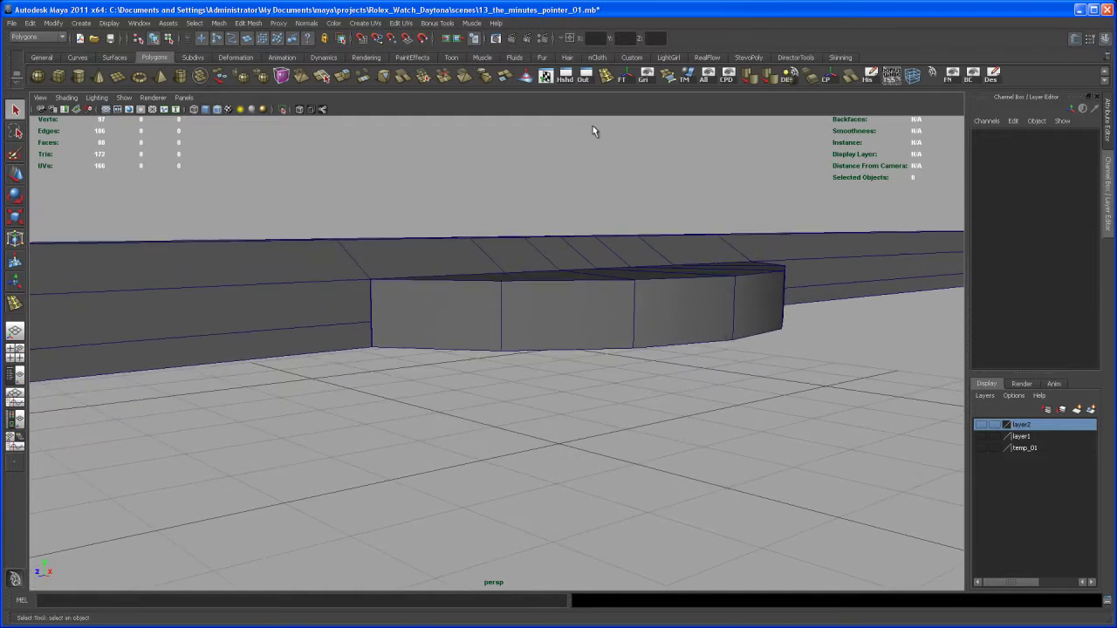
pyautogui.click(573, 343)
pyautogui.click(611, 79)
pyautogui.moveTo(501, 325); pyautogui.dragTo(506, 325)
pyautogui.press('w')
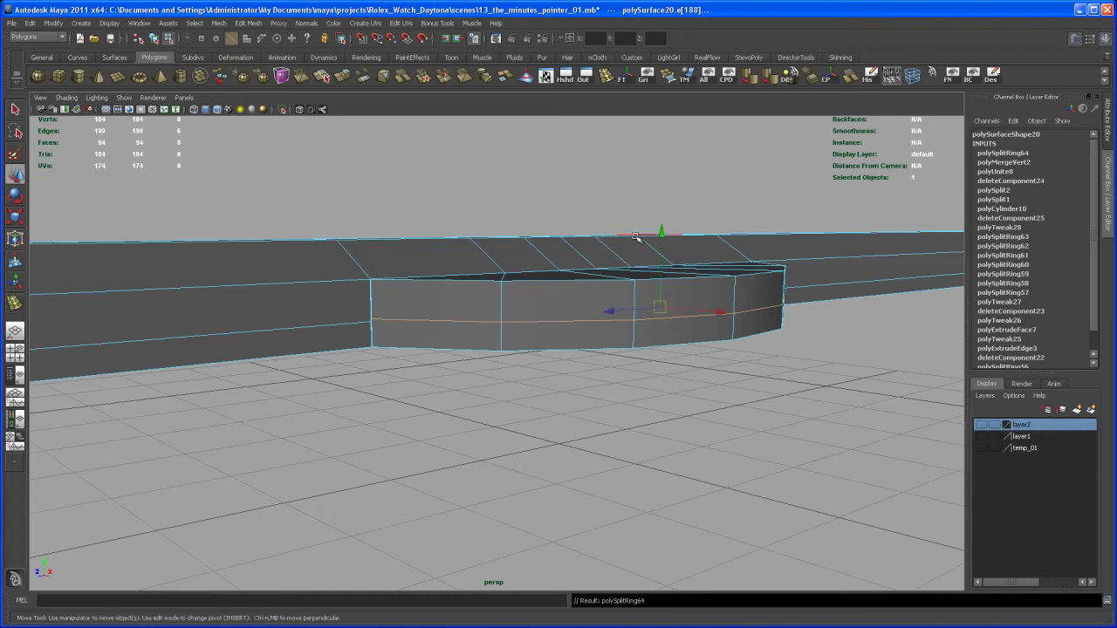
pyautogui.moveTo(663, 232); pyautogui.dragTo(662, 237)
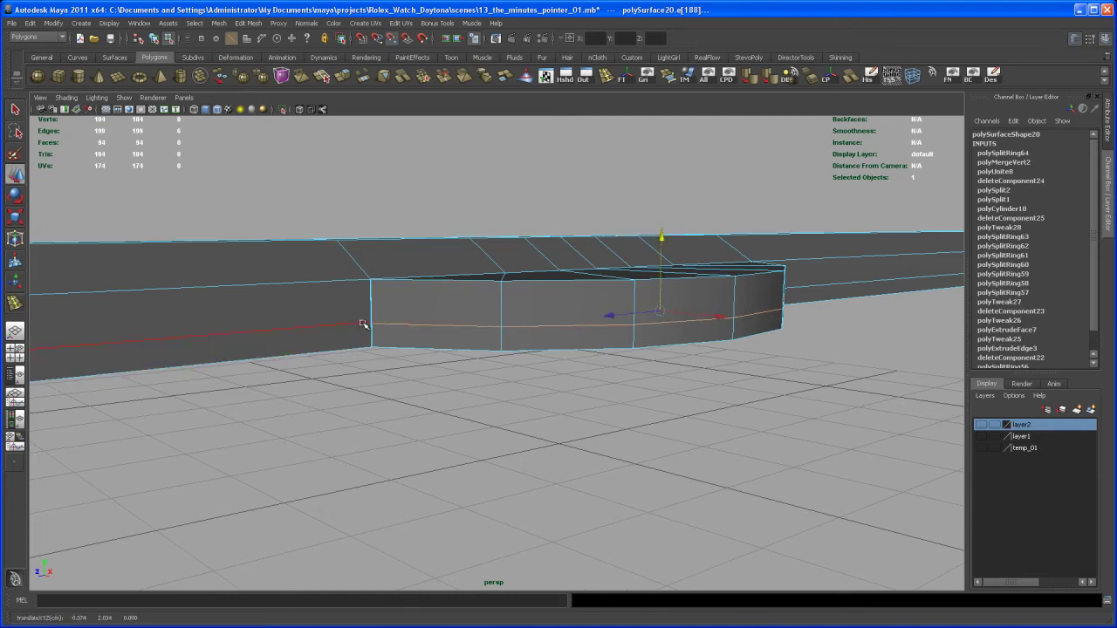
# Merge the new loop's end vertices with the bar's vertices at both ends of the half-disc.
pyautogui.moveTo(367, 332); pyautogui.dragTo(346, 332, button='right')
pyautogui.moveTo(359, 314); pyautogui.dragTo(384, 332)
pyautogui.keyDown('alt'); pyautogui.moveTo(629, 369); pyautogui.dragTo(431, 373); pyautogui.keyUp('alt')
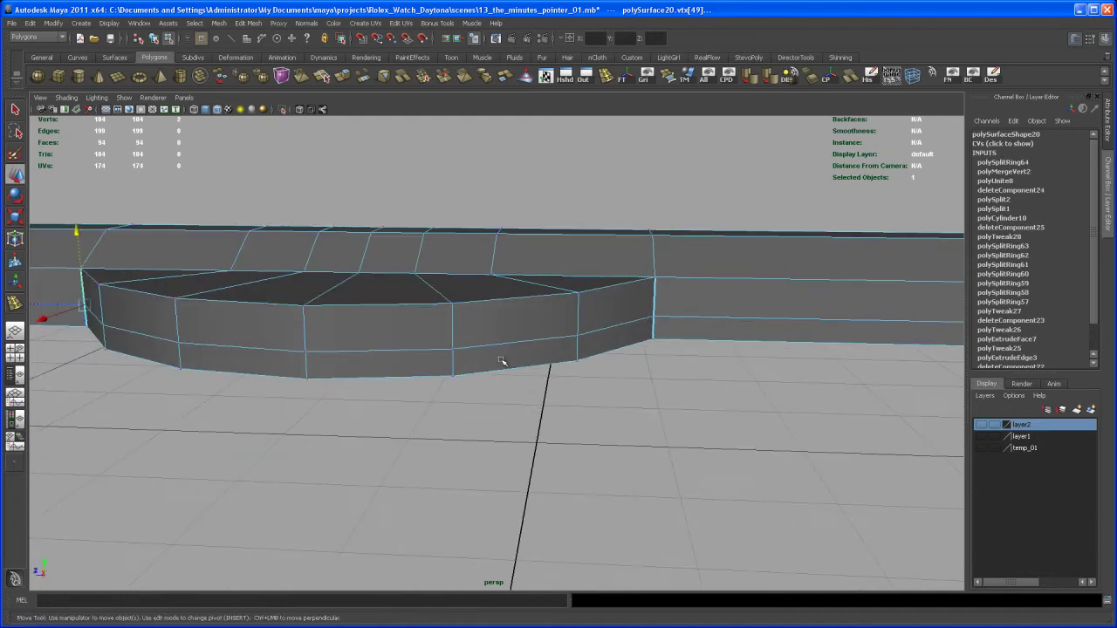
pyautogui.keyDown('shift'); pyautogui.moveTo(649, 312); pyautogui.dragTo(661, 332); pyautogui.keyUp('shift')
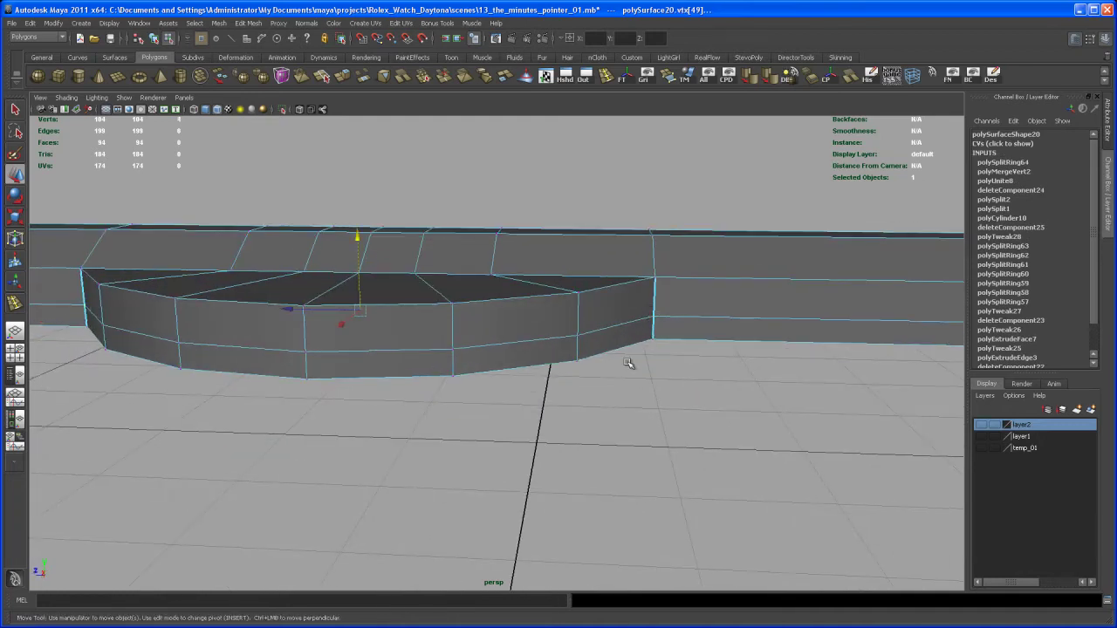
pyautogui.click(424, 78)
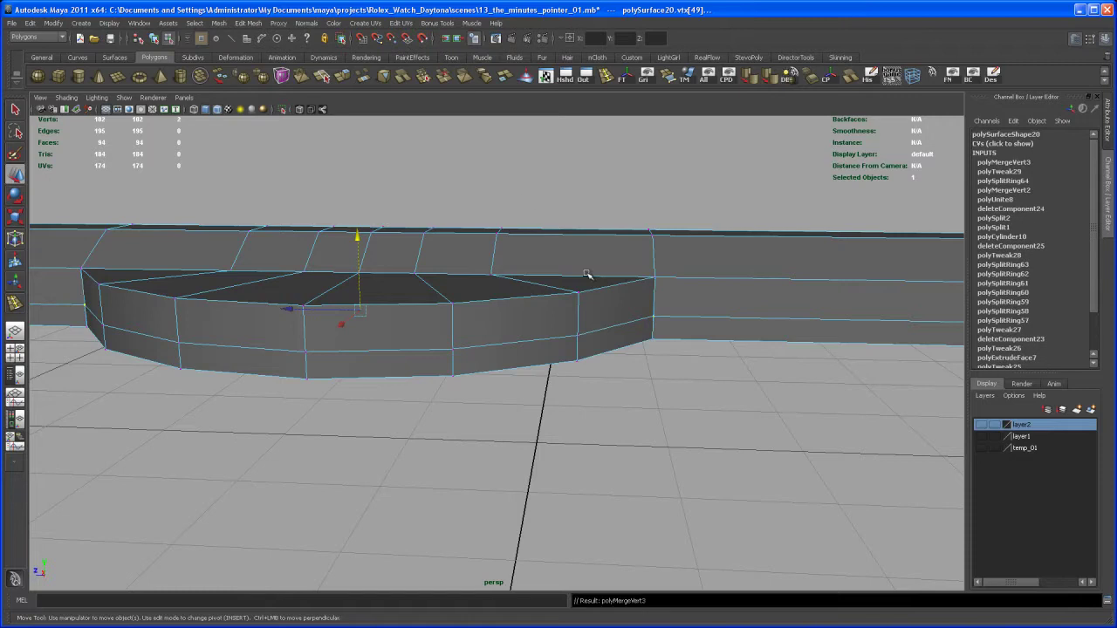
# Return to object mode and examine the whole pointer half from several angles.
pyautogui.keyDown('alt'); pyautogui.moveTo(676, 365); pyautogui.dragTo(457, 311, button='right'); pyautogui.keyUp('alt')
pyautogui.keyDown('alt'); pyautogui.moveTo(456, 311); pyautogui.dragTo(526, 396); pyautogui.keyUp('alt')
pyautogui.keyDown('alt'); pyautogui.moveTo(609, 353); pyautogui.dragTo(523, 412); pyautogui.keyUp('alt')
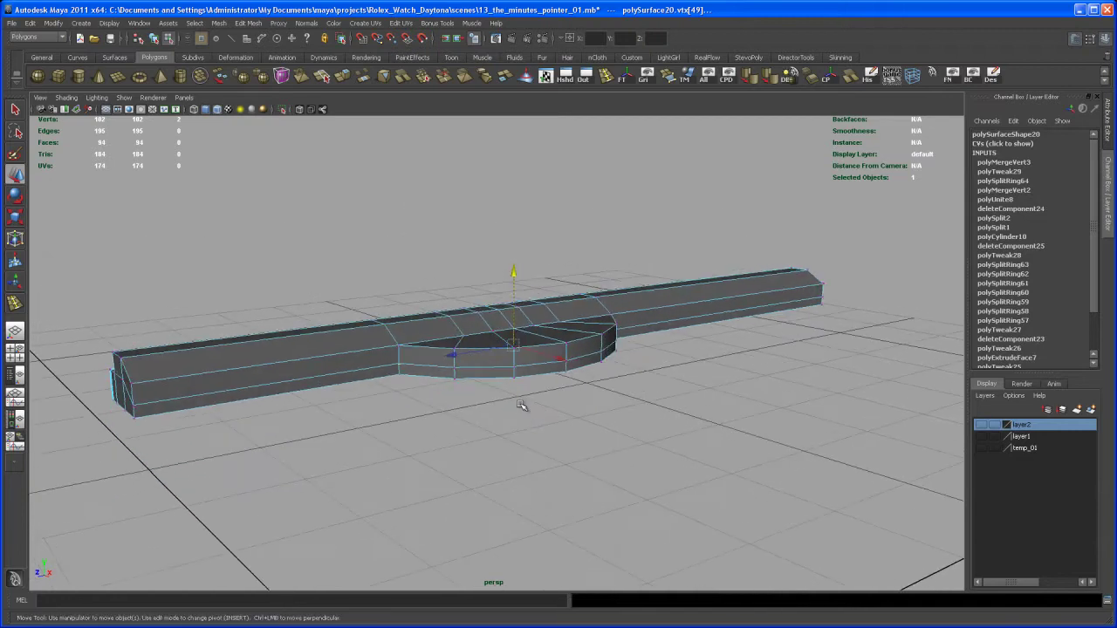
pyautogui.press('q')
pyautogui.moveTo(531, 377); pyautogui.dragTo(549, 352, button='right')
pyautogui.keyDown('alt'); pyautogui.moveTo(550, 351); pyautogui.dragTo(562, 390); pyautogui.keyUp('alt')
pyautogui.scroll(-3, 541, 402)
pyautogui.moveTo(563, 390)
pyautogui.keyDown('alt'); pyautogui.mouseDown(button='middle')
pyautogui.moveTo(547, 390)
pyautogui.moveTo(563, 377)
pyautogui.mouseUp(button='middle'); pyautogui.keyUp('alt')
pyautogui.keyDown('alt'); pyautogui.moveTo(563, 377); pyautogui.dragTo(555, 429); pyautogui.keyUp('alt')
pyautogui.scroll(3, 561, 379)
pyautogui.keyDown('alt'); pyautogui.moveTo(555, 429); pyautogui.dragTo(526, 437, button='middle'); pyautogui.keyUp('alt')
pyautogui.keyDown('alt'); pyautogui.moveTo(526, 436); pyautogui.dragTo(511, 419, button='right'); pyautogui.keyUp('alt')
pyautogui.keyDown('alt'); pyautogui.moveTo(511, 418); pyautogui.dragTo(534, 430); pyautogui.keyUp('alt')
pyautogui.scroll(1, 535, 430)
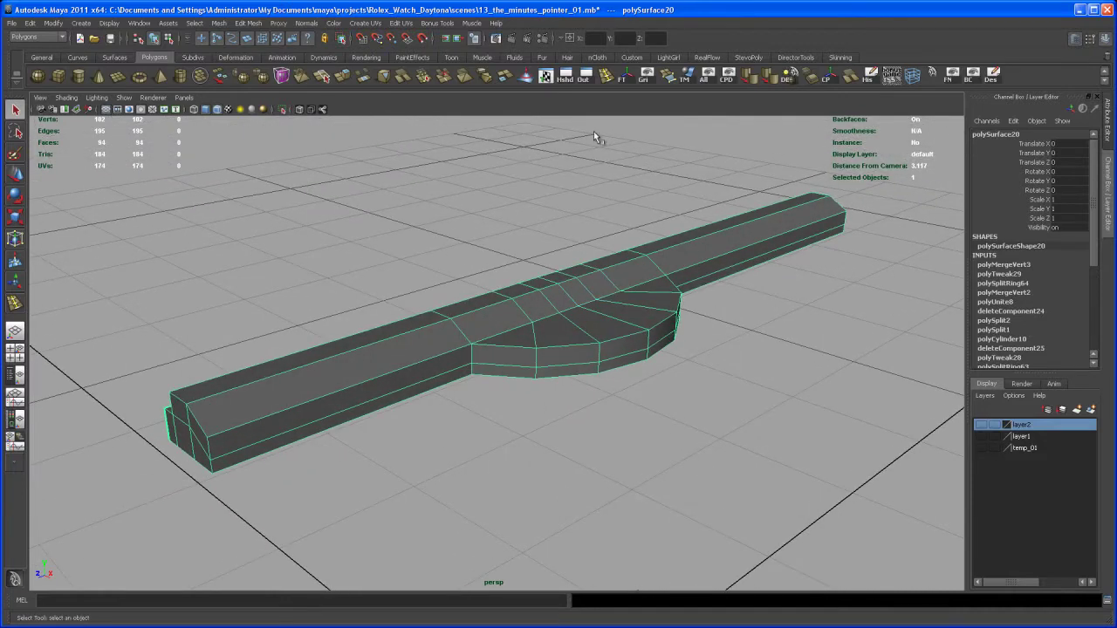
# Insert an edge loop across the bar beside each end of the half-disc and shift the second one along the bar.
pyautogui.click(604, 81)
pyautogui.keyDown('alt'); pyautogui.moveTo(563, 253); pyautogui.dragTo(494, 290); pyautogui.keyUp('alt')
pyautogui.moveTo(419, 371); pyautogui.dragTo(427, 384)
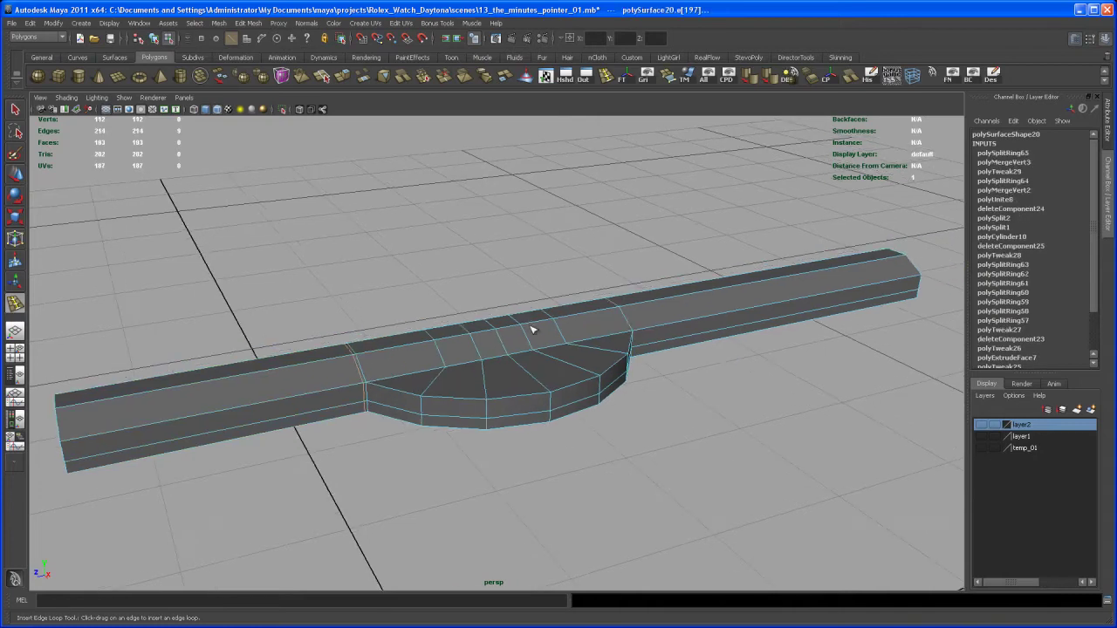
pyautogui.click(639, 334)
pyautogui.keyDown('alt'); pyautogui.moveTo(648, 334); pyautogui.dragTo(616, 352); pyautogui.keyUp('alt')
pyautogui.press('w')
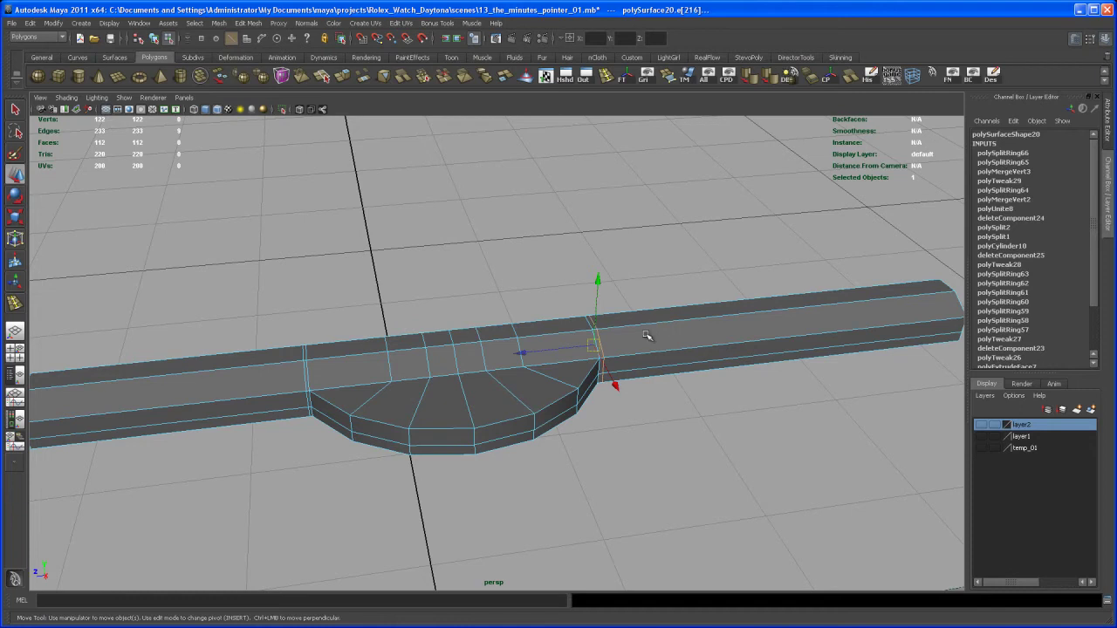
pyautogui.moveTo(525, 352); pyautogui.dragTo(522, 352)
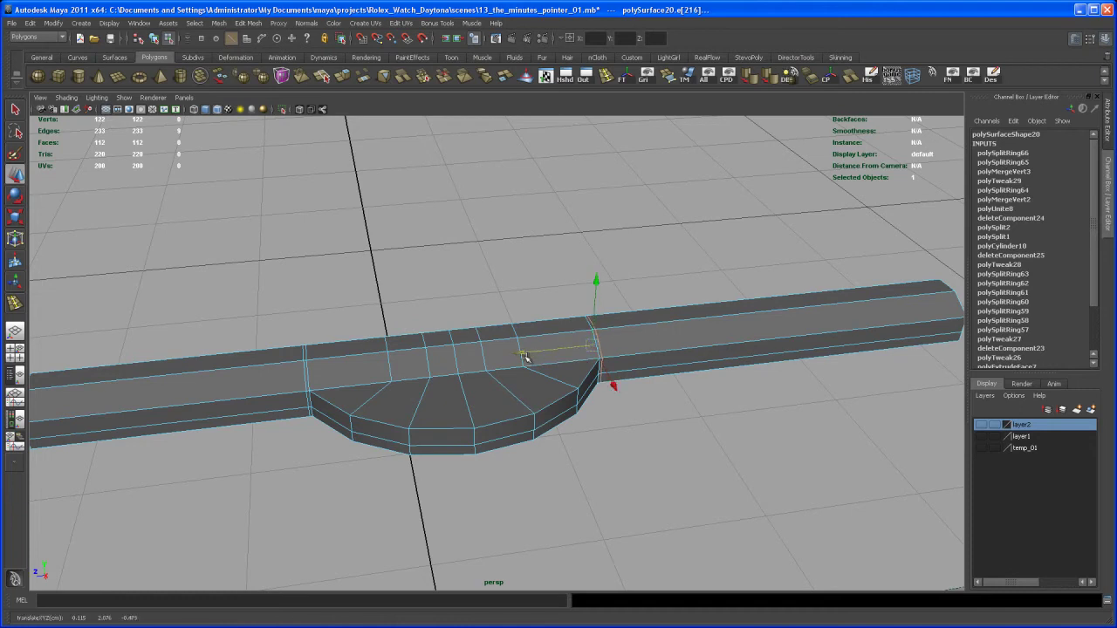
pyautogui.keyDown('alt'); pyautogui.moveTo(518, 438); pyautogui.dragTo(422, 425); pyautogui.keyUp('alt')
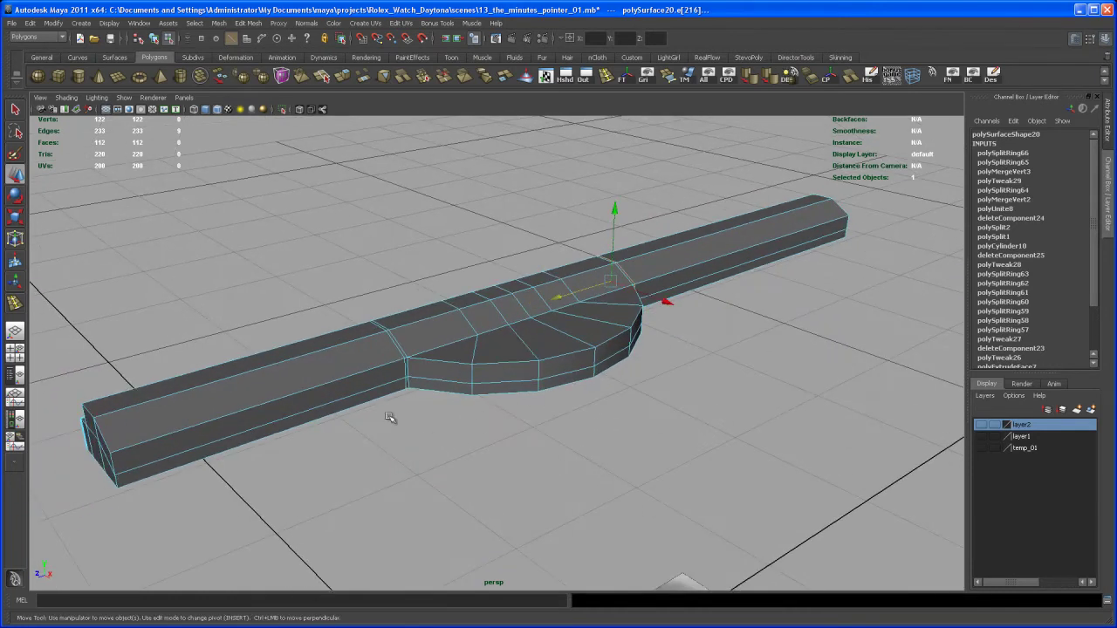
# Insert supporting edge loops across the bar near its ends and lengthwise beside its ridge and side edges.
pyautogui.press('y')
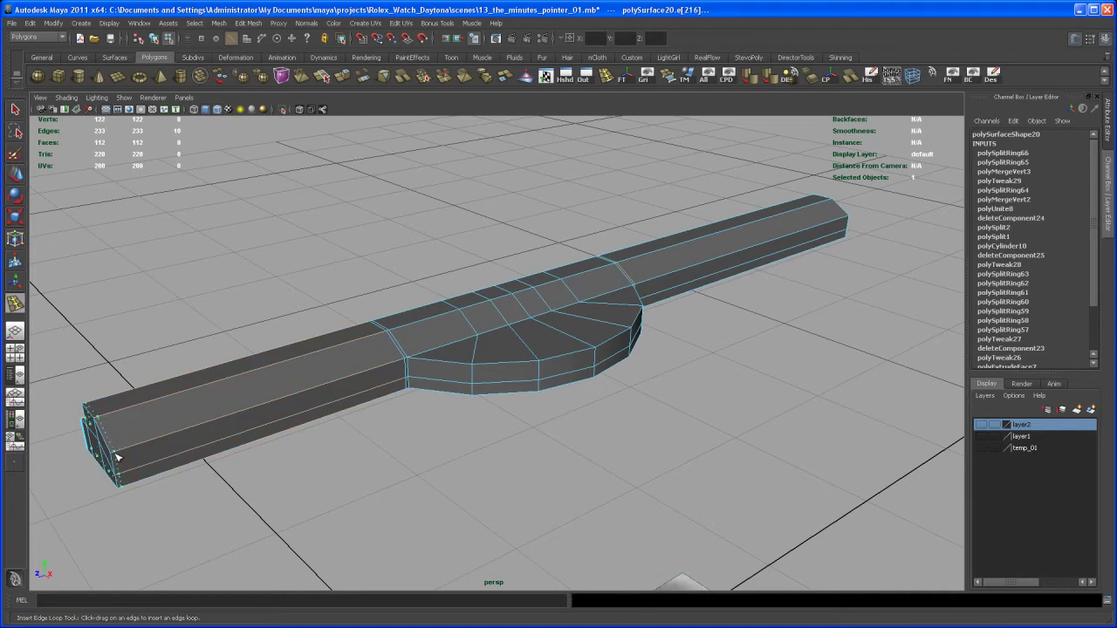
pyautogui.moveTo(116, 460); pyautogui.dragTo(336, 410)
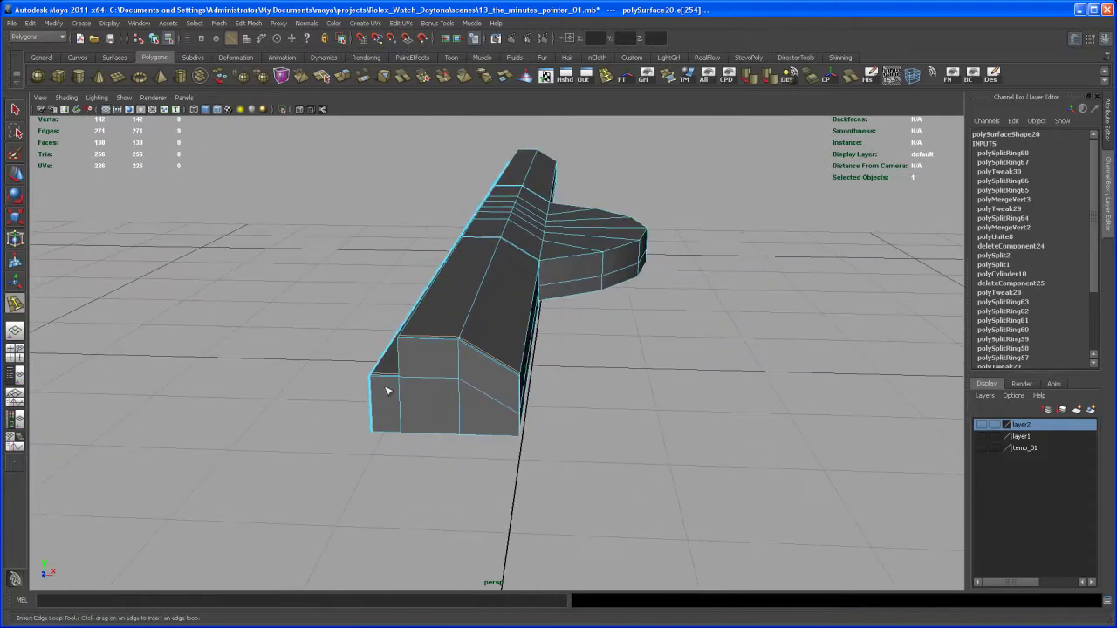
pyautogui.keyDown('alt'); pyautogui.moveTo(441, 380); pyautogui.dragTo(431, 373); pyautogui.keyUp('alt')
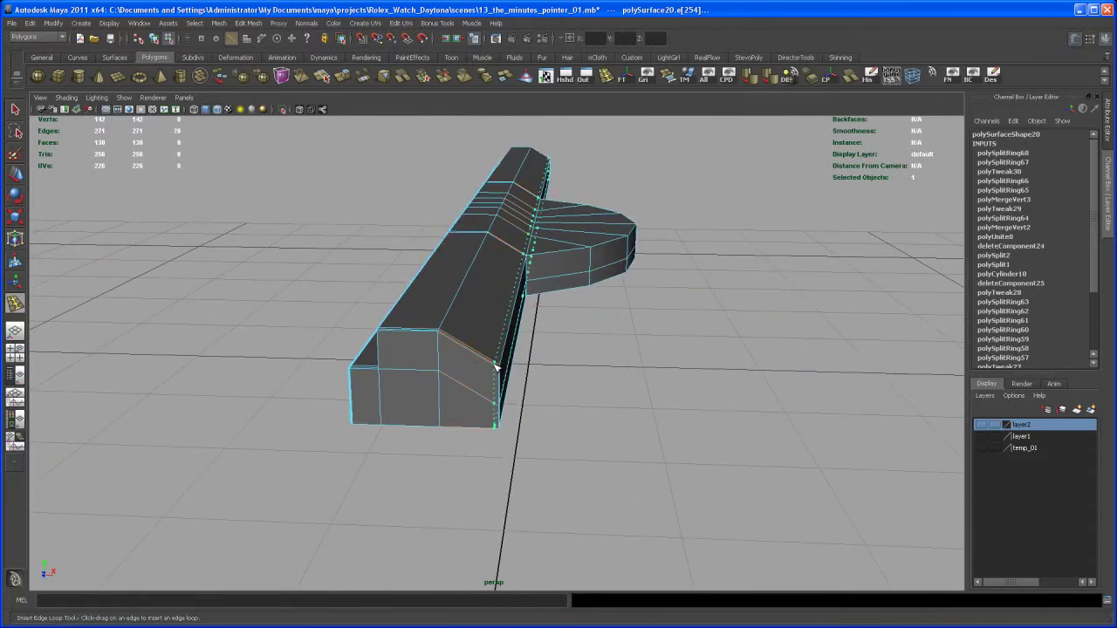
pyautogui.moveTo(495, 367); pyautogui.dragTo(492, 367)
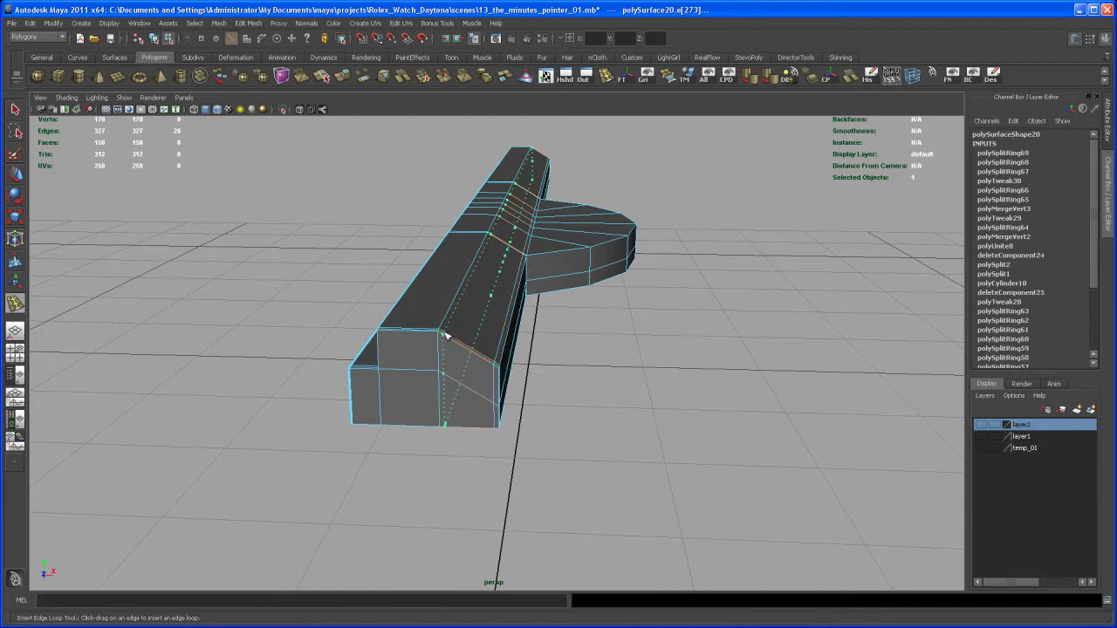
pyautogui.moveTo(445, 334); pyautogui.dragTo(417, 348)
pyautogui.keyDown('alt'); pyautogui.moveTo(417, 348); pyautogui.dragTo(374, 404, button='middle'); pyautogui.keyUp('alt')
pyautogui.keyDown('alt'); pyautogui.moveTo(500, 353); pyautogui.dragTo(635, 356); pyautogui.keyUp('alt')
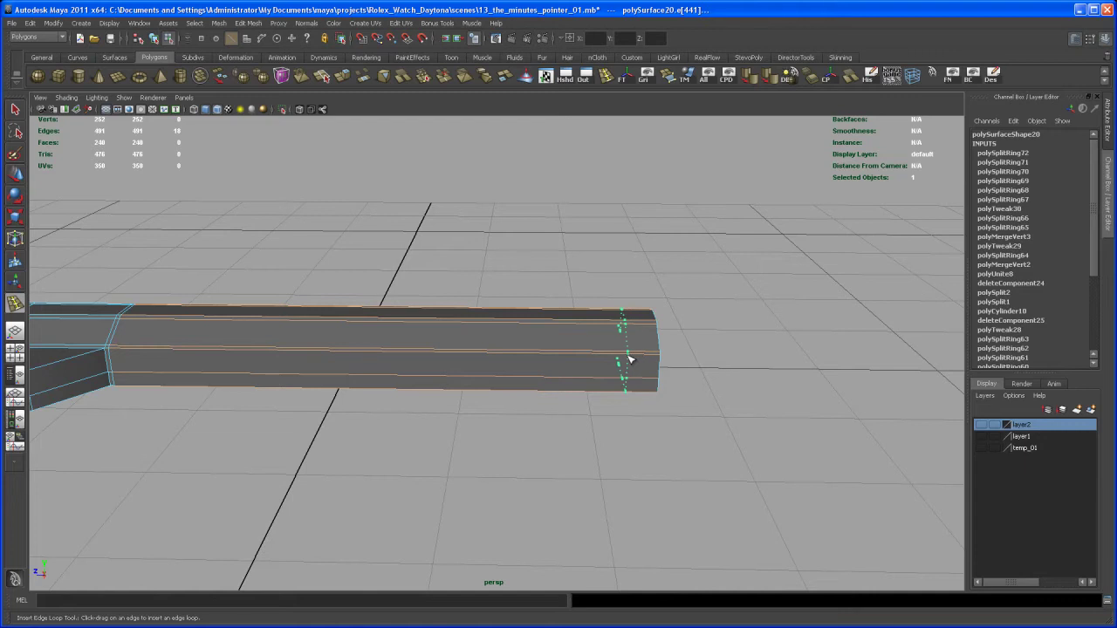
pyautogui.moveTo(562, 362)
pyautogui.mouseDown()
pyautogui.moveTo(608, 349)
pyautogui.moveTo(538, 349)
pyautogui.moveTo(607, 337)
pyautogui.moveTo(611, 317)
pyautogui.moveTo(568, 331)
pyautogui.moveTo(576, 349)
pyautogui.moveTo(584, 336)
pyautogui.moveTo(545, 362)
pyautogui.mouseUp()
# Preview the pointer half smoothed in object mode, hide the wireframe overlay, and examine the rounded edges.
pyautogui.press('q')
pyautogui.press('3')
pyautogui.click(572, 364)
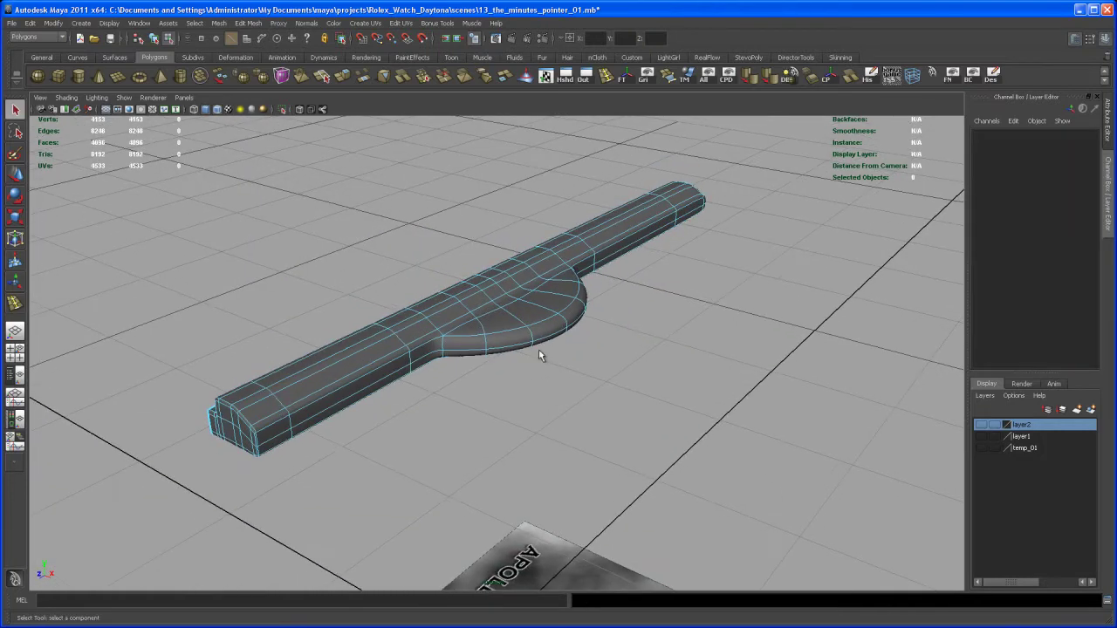
pyautogui.moveTo(469, 314); pyautogui.dragTo(501, 320, button='right')
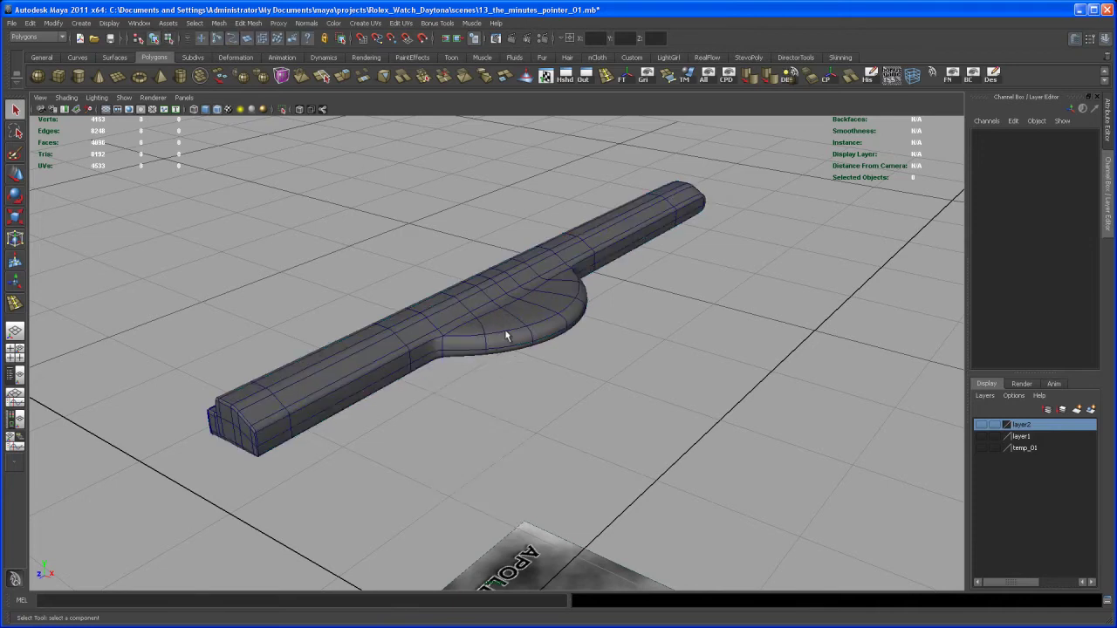
pyautogui.keyDown('alt'); pyautogui.moveTo(500, 319); pyautogui.dragTo(494, 335); pyautogui.keyUp('alt')
pyautogui.click(217, 110)
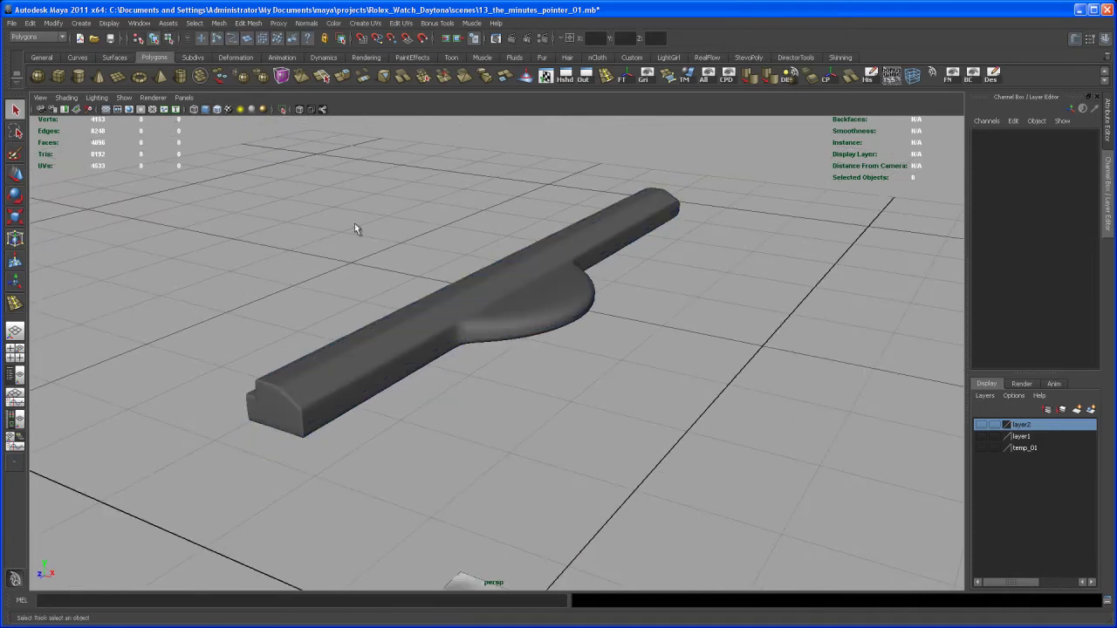
pyautogui.scroll(2, 521, 370)
pyautogui.scroll(1, 524, 351)
pyautogui.keyDown('alt'); pyautogui.moveTo(525, 351); pyautogui.dragTo(500, 391, button='middle'); pyautogui.keyUp('alt')
pyautogui.keyDown('alt'); pyautogui.moveTo(495, 392); pyautogui.dragTo(495, 398); pyautogui.keyUp('alt')
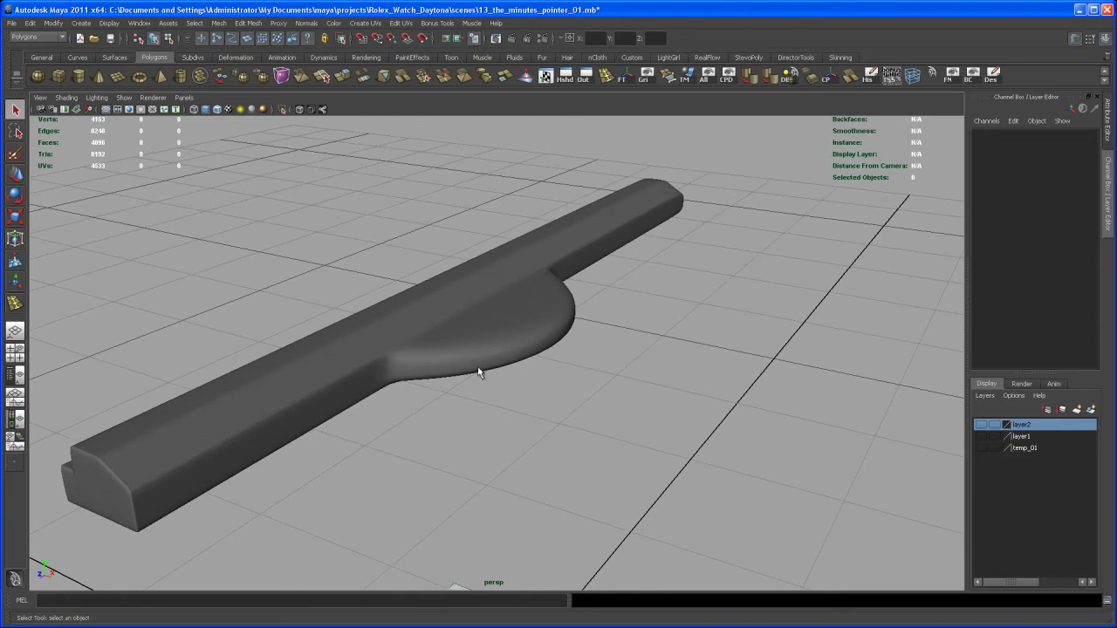
# Turn off the smooth preview and insert supporting edge loops around the half-disc's side near its top and bottom edges.
pyautogui.click(492, 350)
pyautogui.press('1')
pyautogui.scroll(2, 484, 384)
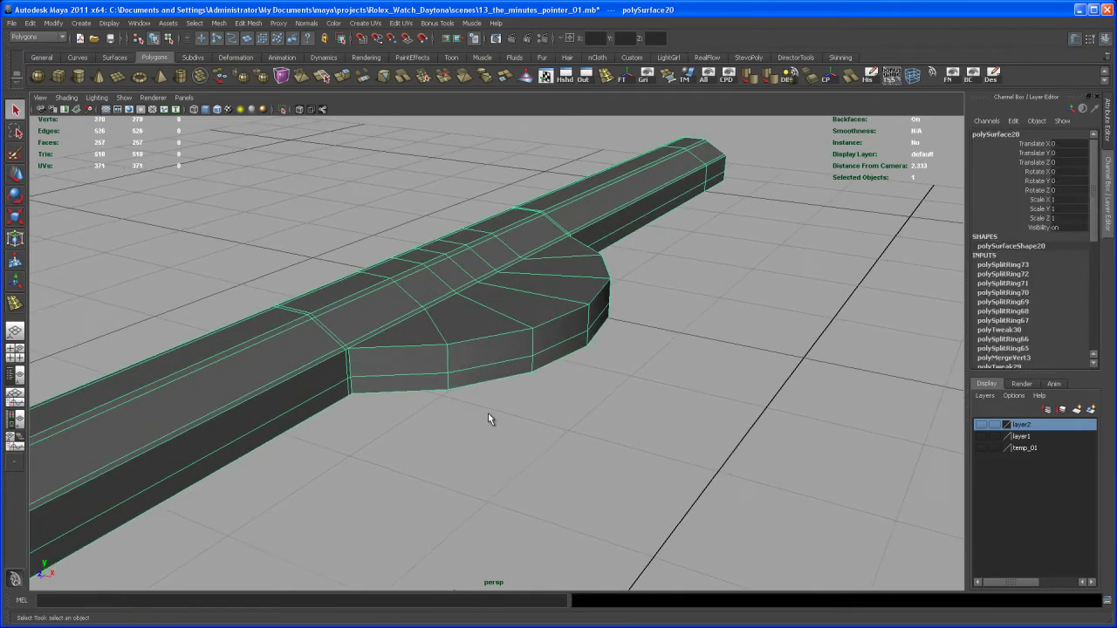
pyautogui.keyDown('alt'); pyautogui.moveTo(487, 416); pyautogui.dragTo(494, 417); pyautogui.keyUp('alt')
pyautogui.scroll(1, 494, 417)
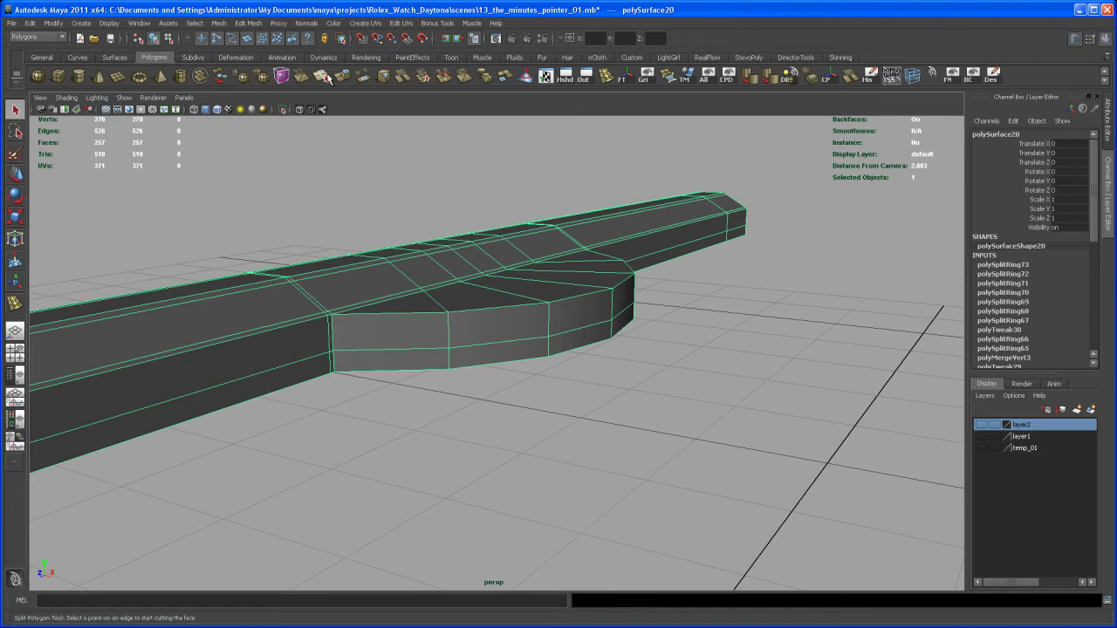
pyautogui.click(606, 76)
pyautogui.moveTo(451, 323); pyautogui.dragTo(462, 355)
# Preview the pointer half smoothed in object mode and check the half-disc's edges.
pyautogui.press('q')
pyautogui.moveTo(471, 342); pyautogui.dragTo(492, 335, button='right')
pyautogui.press('3')
pyautogui.click(561, 376)
pyautogui.keyDown('alt'); pyautogui.moveTo(561, 377); pyautogui.dragTo(507, 384); pyautogui.keyUp('alt')
pyautogui.click(496, 386)
# Return to the unsmoothed mesh and insert edge loops just above and below the edge level with the step on the bar's end.
pyautogui.press('1')
pyautogui.keyDown('alt'); pyautogui.moveTo(507, 384); pyautogui.dragTo(544, 423, button='middle'); pyautogui.keyUp('alt')
pyautogui.keyDown('alt'); pyautogui.moveTo(544, 423); pyautogui.dragTo(534, 403); pyautogui.keyUp('alt')
pyautogui.click(605, 77)
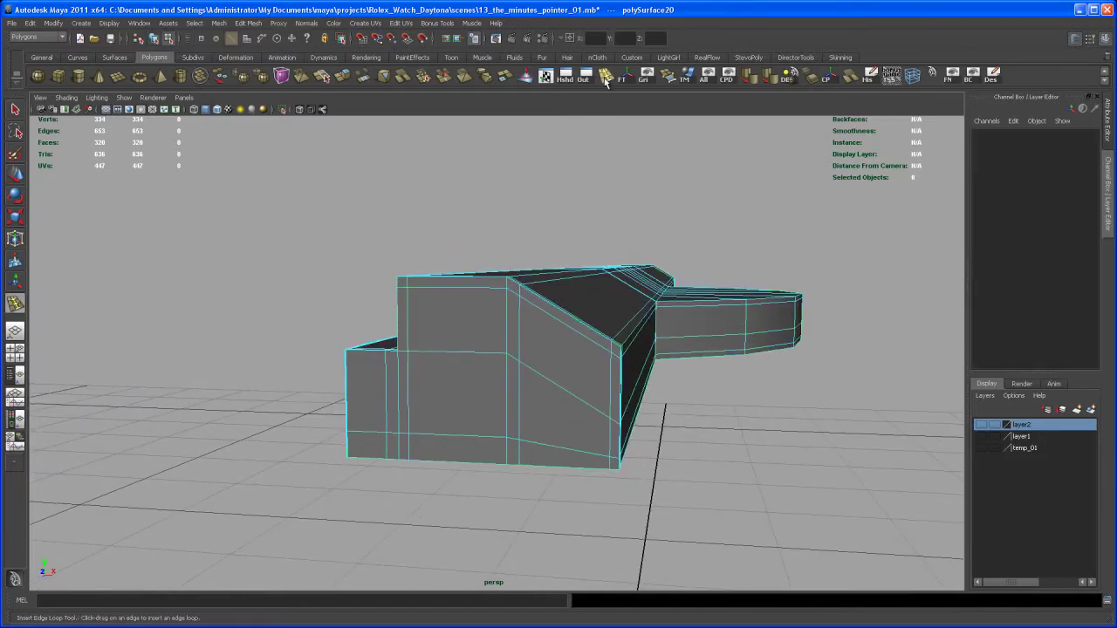
pyautogui.moveTo(407, 347); pyautogui.dragTo(416, 350)
pyautogui.press('3')
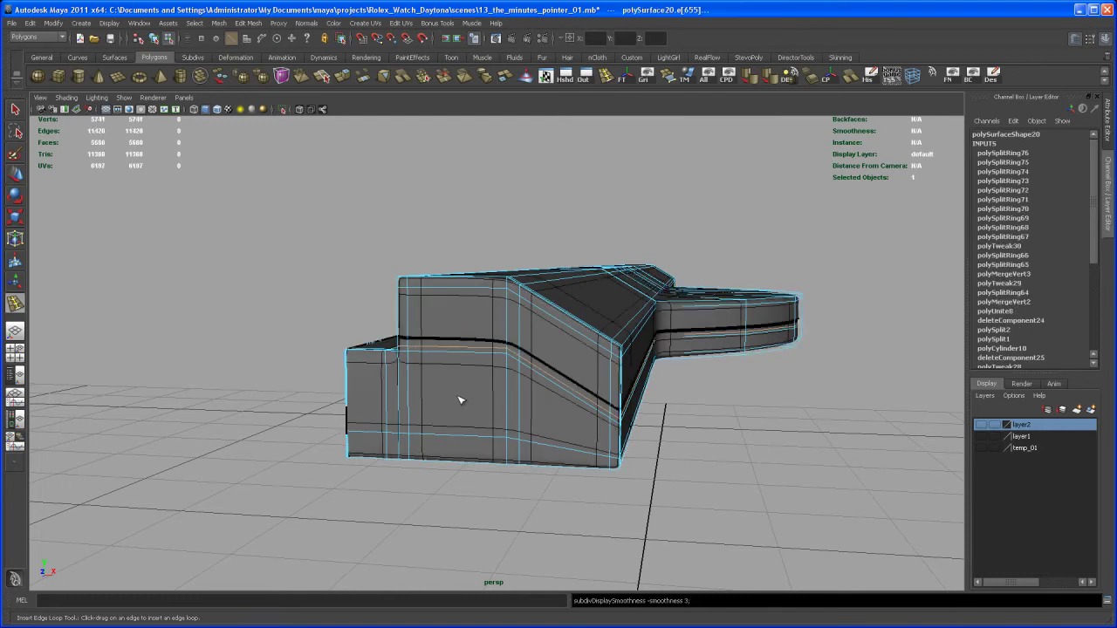
pyautogui.press('1')
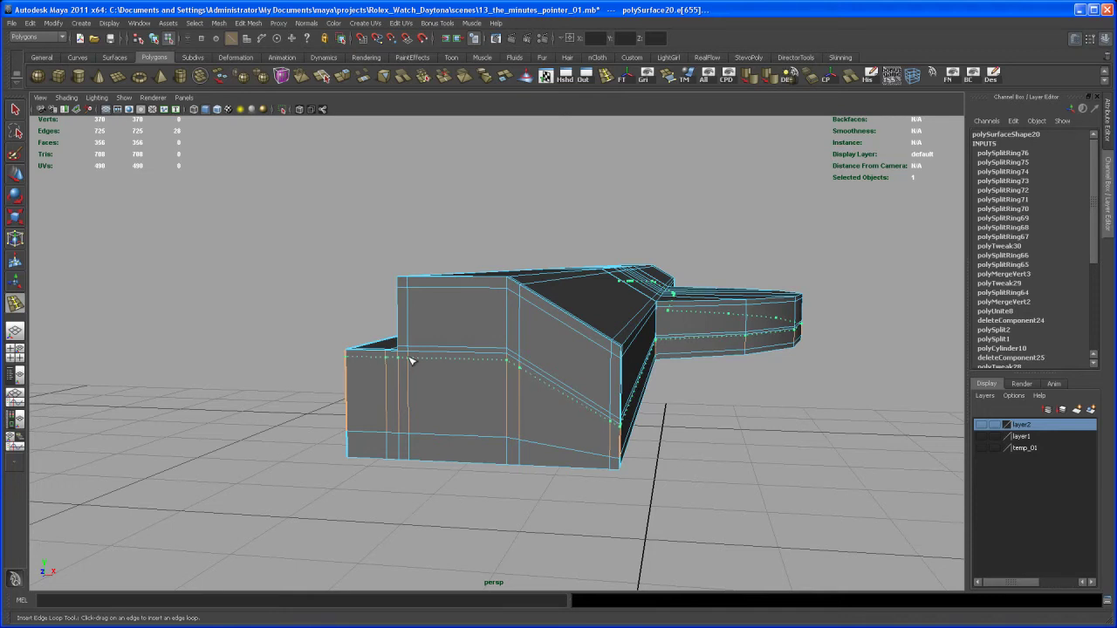
pyautogui.click(412, 359)
# Preview the smoothed mesh in object mode and inspect the step at the bar's end.
pyautogui.press('3')
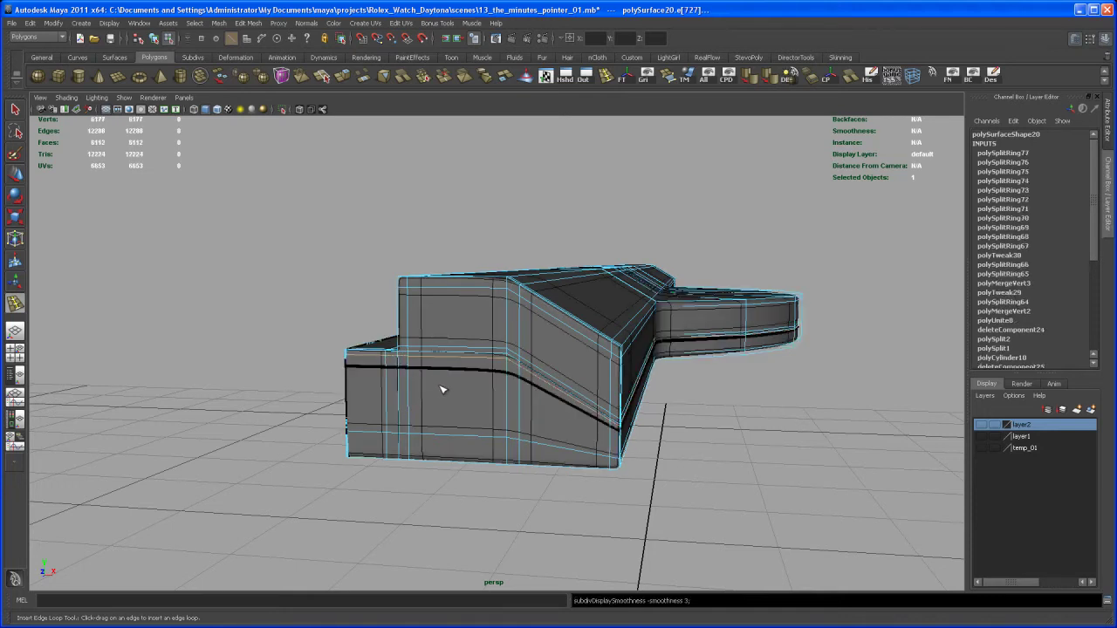
pyautogui.press('q')
pyautogui.moveTo(449, 380); pyautogui.dragTo(491, 366, button='right')
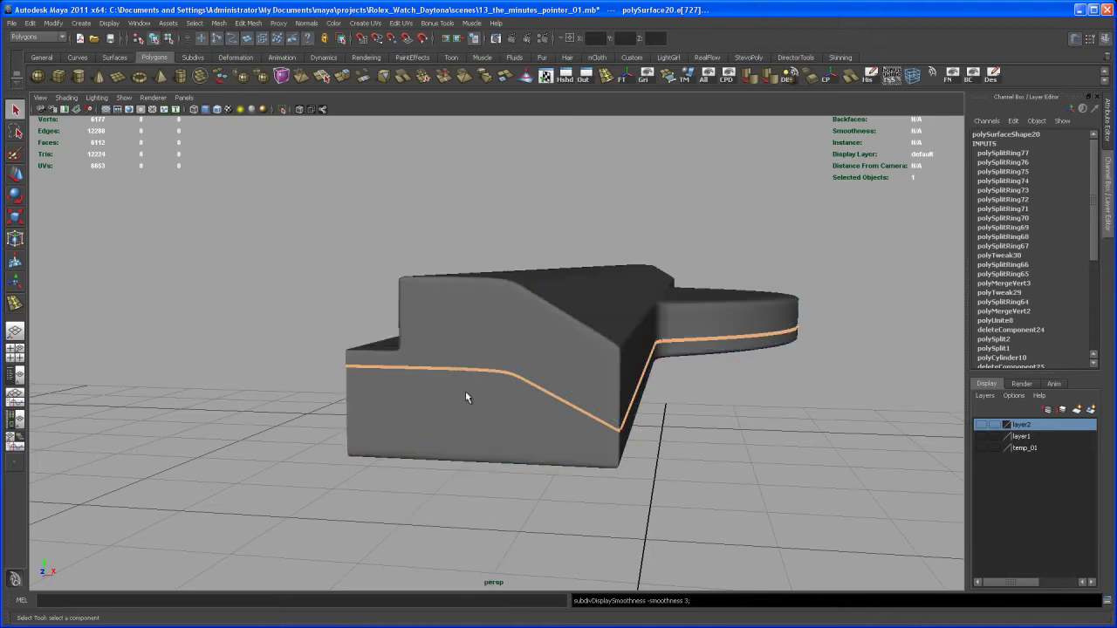
pyautogui.click(458, 469)
pyautogui.keyDown('alt'); pyautogui.moveTo(388, 425); pyautogui.dragTo(482, 432, button='middle'); pyautogui.keyUp('alt')
pyautogui.moveTo(538, 367)
pyautogui.keyDown('alt'); pyautogui.mouseDown()
pyautogui.moveTo(500, 343)
pyautogui.moveTo(524, 351)
pyautogui.mouseUp(); pyautogui.keyUp('alt')
pyautogui.keyDown('alt'); pyautogui.moveTo(539, 375); pyautogui.dragTo(521, 355, button='right'); pyautogui.keyUp('alt')
pyautogui.moveTo(520, 355)
pyautogui.keyDown('alt'); pyautogui.mouseDown()
pyautogui.moveTo(490, 301)
pyautogui.moveTo(451, 367)
pyautogui.moveTo(506, 367)
pyautogui.moveTo(506, 387)
pyautogui.moveTo(494, 387)
pyautogui.moveTo(496, 351)
pyautogui.moveTo(486, 379)
pyautogui.moveTo(521, 359)
pyautogui.moveTo(520, 381)
pyautogui.moveTo(498, 336)
pyautogui.moveTo(581, 372)
pyautogui.moveTo(501, 356)
pyautogui.mouseUp(); pyautogui.keyUp('alt')
# Duplicate the pointer half in the top view and mirror the copy across the centre line with a Scale X of -1.
pyautogui.click(496, 352)
pyautogui.press('space')
pyautogui.press('space')
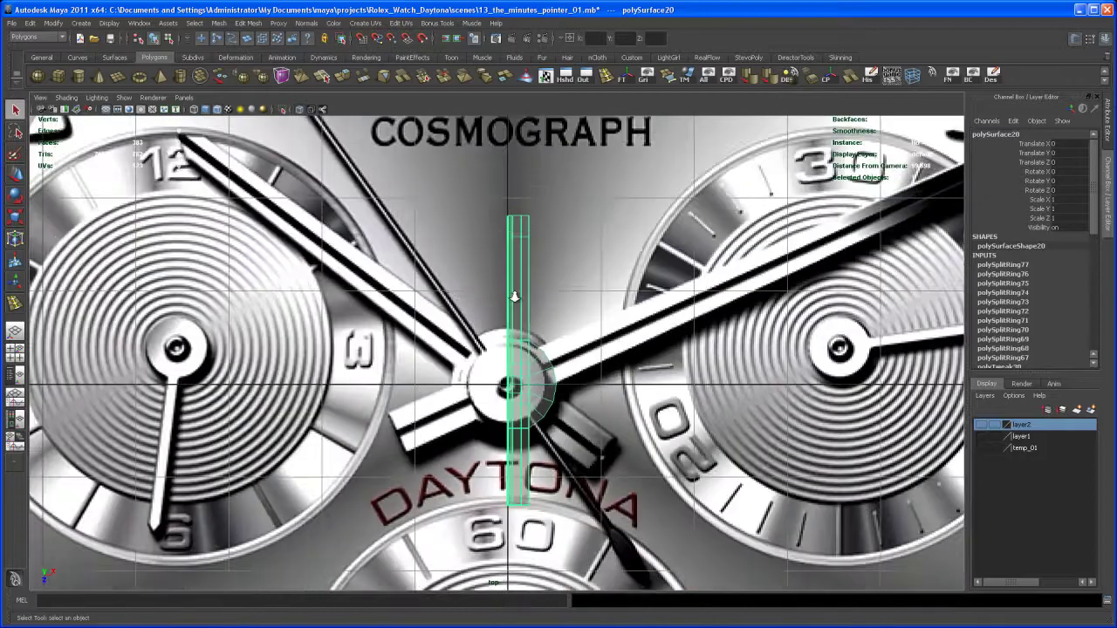
pyautogui.keyDown('alt'); pyautogui.moveTo(515, 297); pyautogui.dragTo(637, 384, button='right'); pyautogui.keyUp('alt')
pyautogui.keyDown('alt'); pyautogui.moveTo(554, 422); pyautogui.dragTo(544, 388, button='middle'); pyautogui.keyUp('alt')
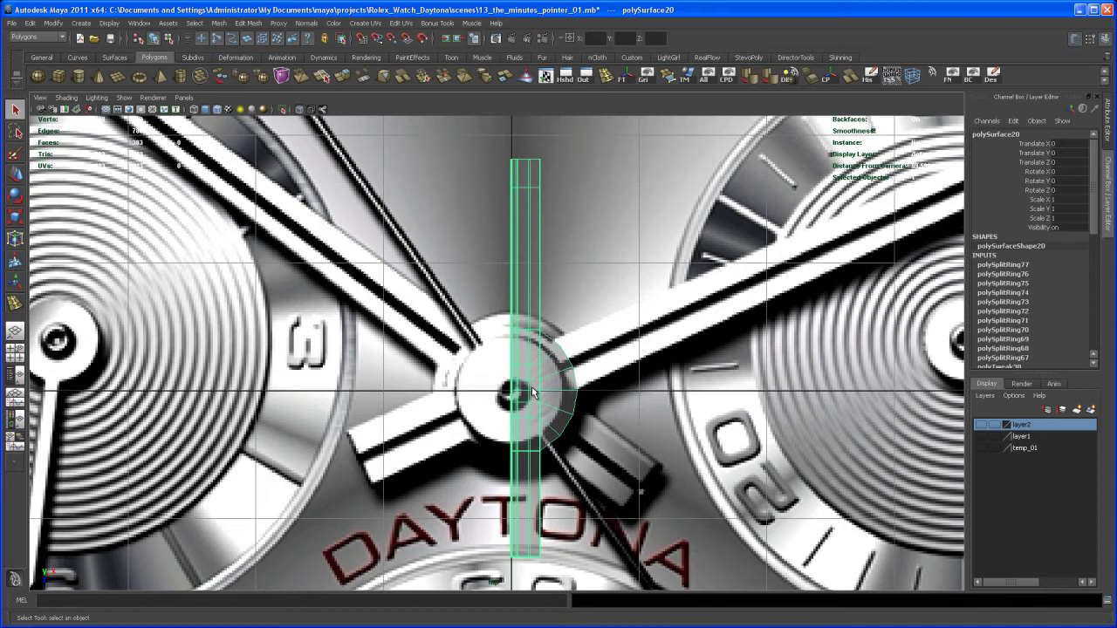
pyautogui.press('w')
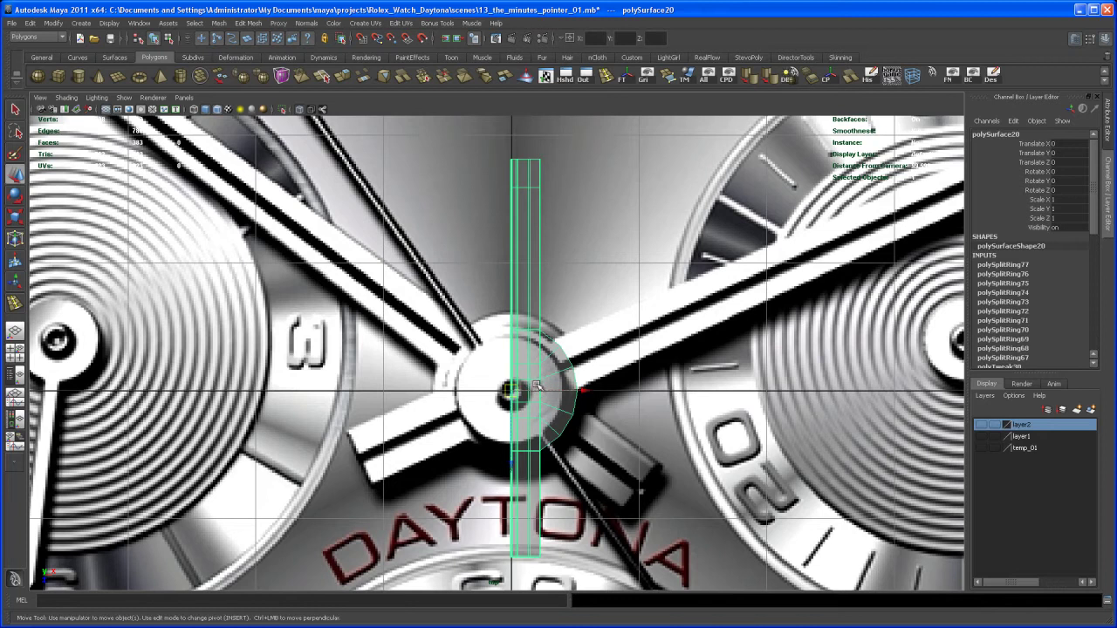
pyautogui.hotkey('ctrl', 'd')
pyautogui.press('r')
pyautogui.moveTo(615, 393); pyautogui.dragTo(443, 395)
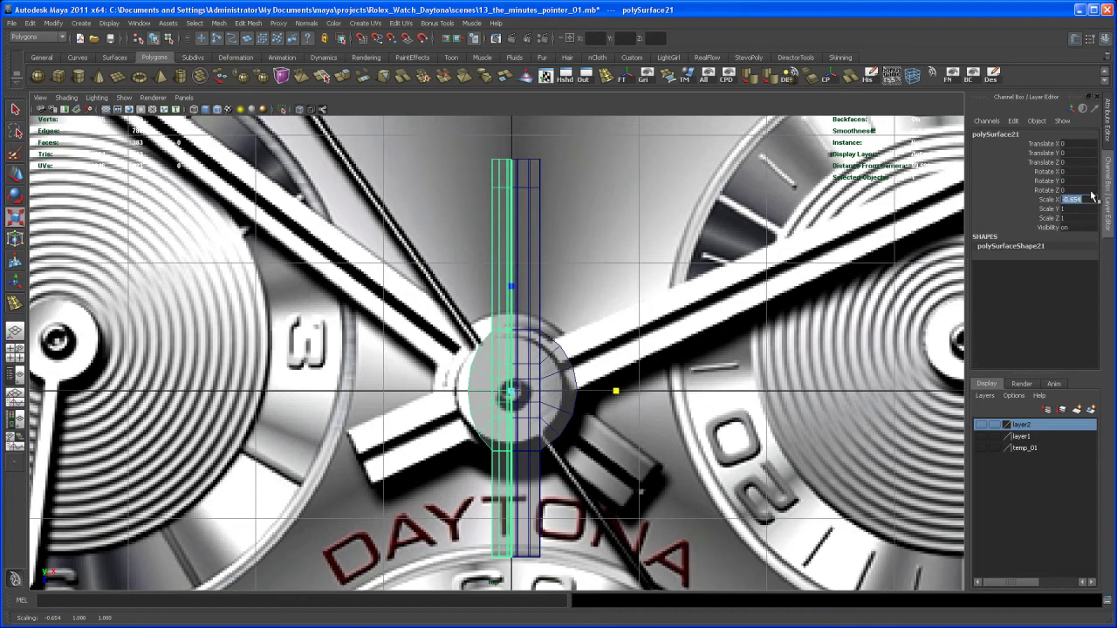
pyautogui.write('-1')
pyautogui.press('Return')
pyautogui.press('q')
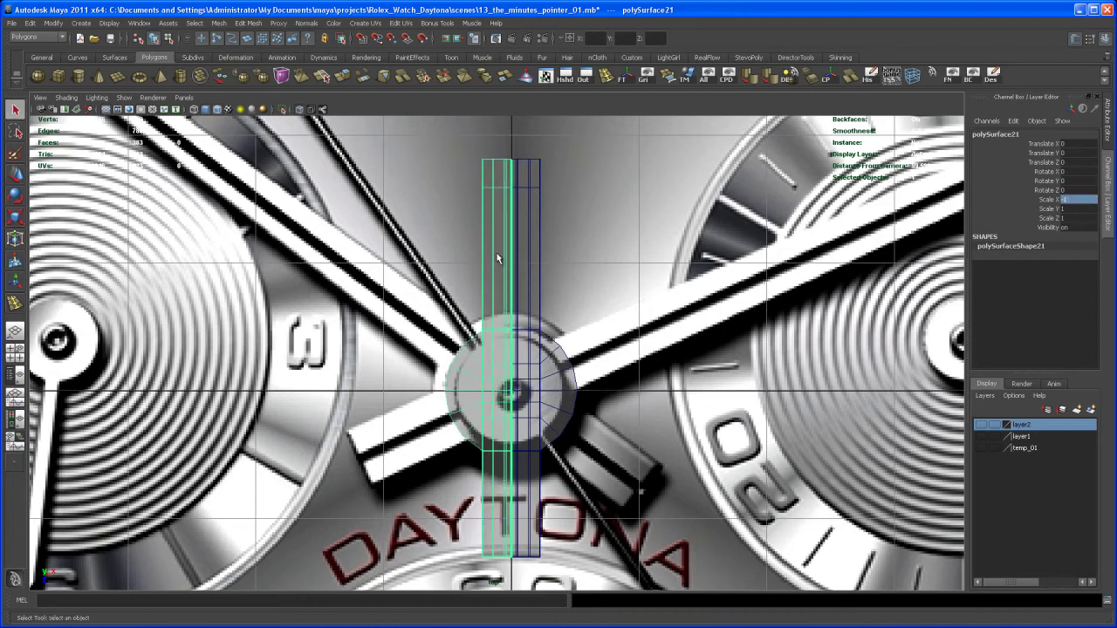
# Select both pointer halves and frame them in the perspective view.
pyautogui.keyDown('shift'); pyautogui.click(528, 253); pyautogui.keyUp('shift')
pyautogui.press('space')
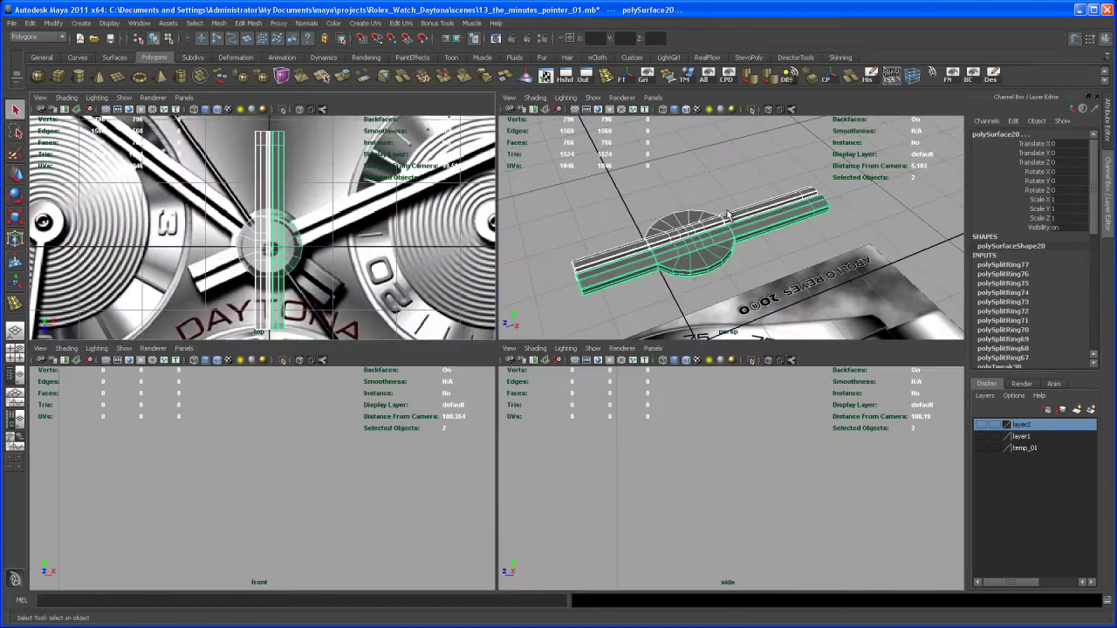
pyautogui.press('space')
pyautogui.press('f')
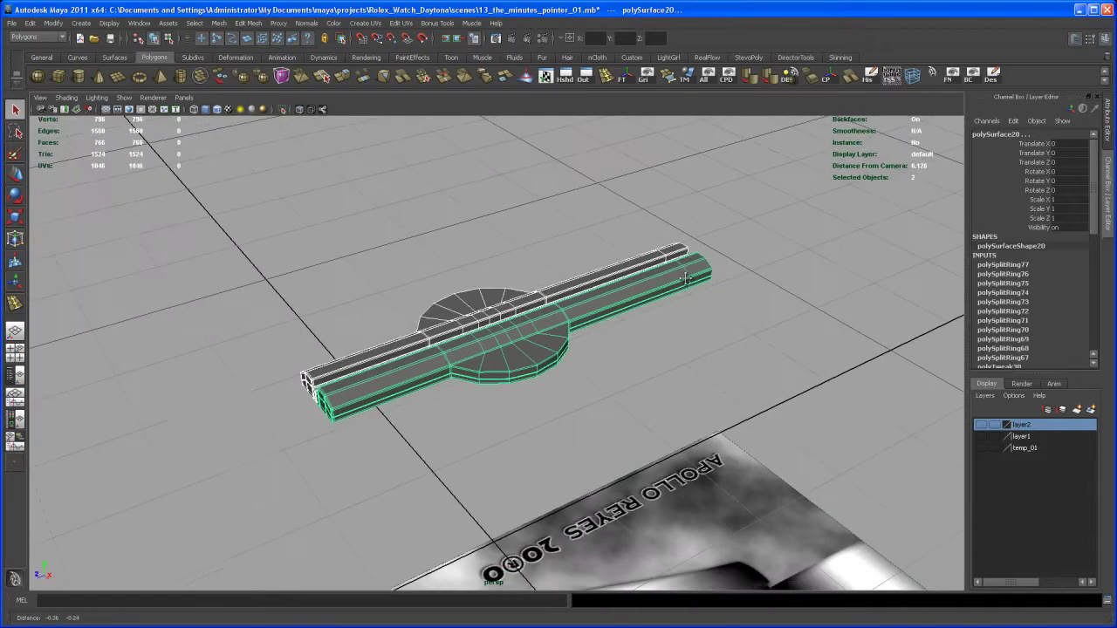
# Combine both pointer halves into one mesh, merge the vertices along the centre seam and return to object mode.
pyautogui.click(200, 77)
pyautogui.keyDown('alt'); pyautogui.moveTo(497, 325); pyautogui.dragTo(571, 358); pyautogui.keyUp('alt')
pyautogui.keyDown('alt'); pyautogui.moveTo(571, 357); pyautogui.dragTo(568, 356, button='right'); pyautogui.keyUp('alt')
pyautogui.moveTo(563, 298); pyautogui.dragTo(508, 256, button='right')
pyautogui.moveTo(515, 272); pyautogui.dragTo(484, 381)
pyautogui.click(424, 76)
pyautogui.moveTo(487, 332); pyautogui.dragTo(501, 319, button='right')
pyautogui.press('F8')
pyautogui.keyDown('alt'); pyautogui.moveTo(491, 346); pyautogui.dragTo(622, 356); pyautogui.keyUp('alt')
# Rotate the pointer in the top view to about -66.4 in Y so it lines up with the reference minute hand.
pyautogui.press('space')
pyautogui.press('space')
pyautogui.keyDown('alt'); pyautogui.moveTo(507, 342); pyautogui.dragTo(392, 280, button='right'); pyautogui.keyUp('alt')
pyautogui.keyDown('alt'); pyautogui.moveTo(392, 281); pyautogui.dragTo(358, 285, button='middle'); pyautogui.keyUp('alt')
pyautogui.keyDown('alt'); pyautogui.moveTo(357, 285); pyautogui.dragTo(501, 368, button='right'); pyautogui.keyUp('alt')
pyautogui.press('e')
pyautogui.moveTo(547, 295); pyautogui.dragTo(574, 428)
pyautogui.press('q')
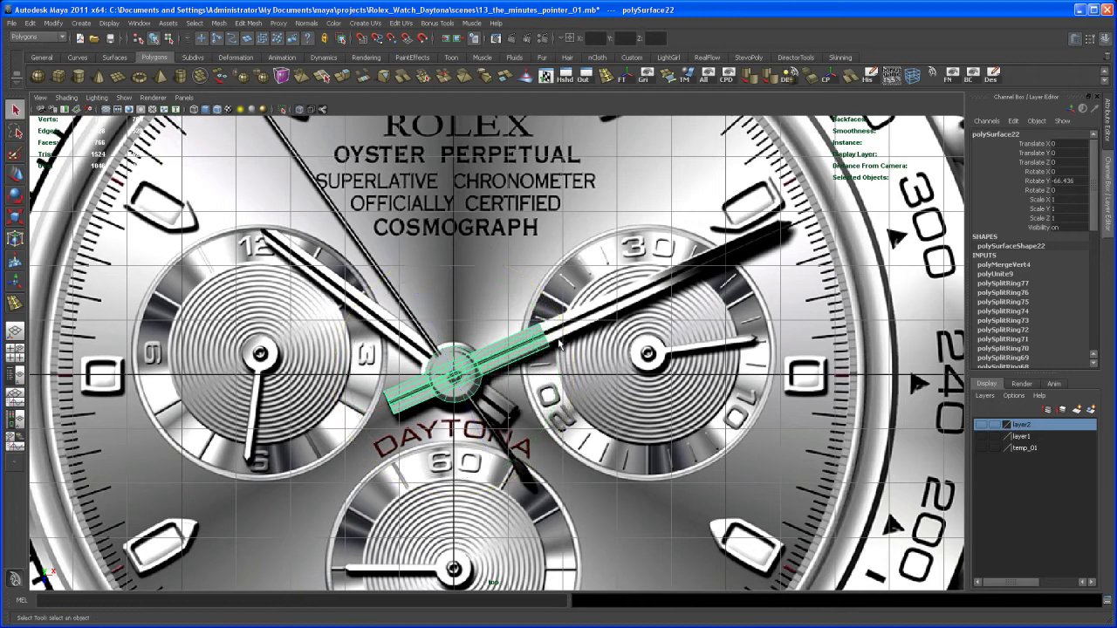
# Select the vertices at the pointer's outer end and move them along its length to the tip of the reference hand.
pyautogui.rightClick(528, 331)
pyautogui.click(498, 332)
pyautogui.moveTo(526, 320); pyautogui.dragTo(564, 367)
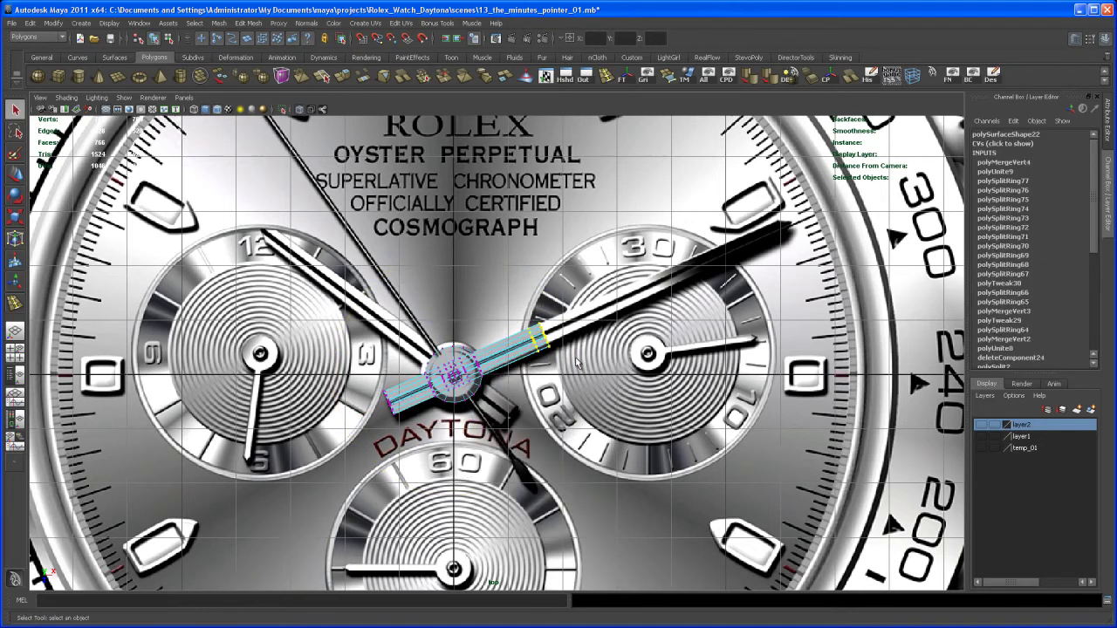
pyautogui.press('w')
pyautogui.moveTo(476, 369); pyautogui.dragTo(724, 264, button='middle')
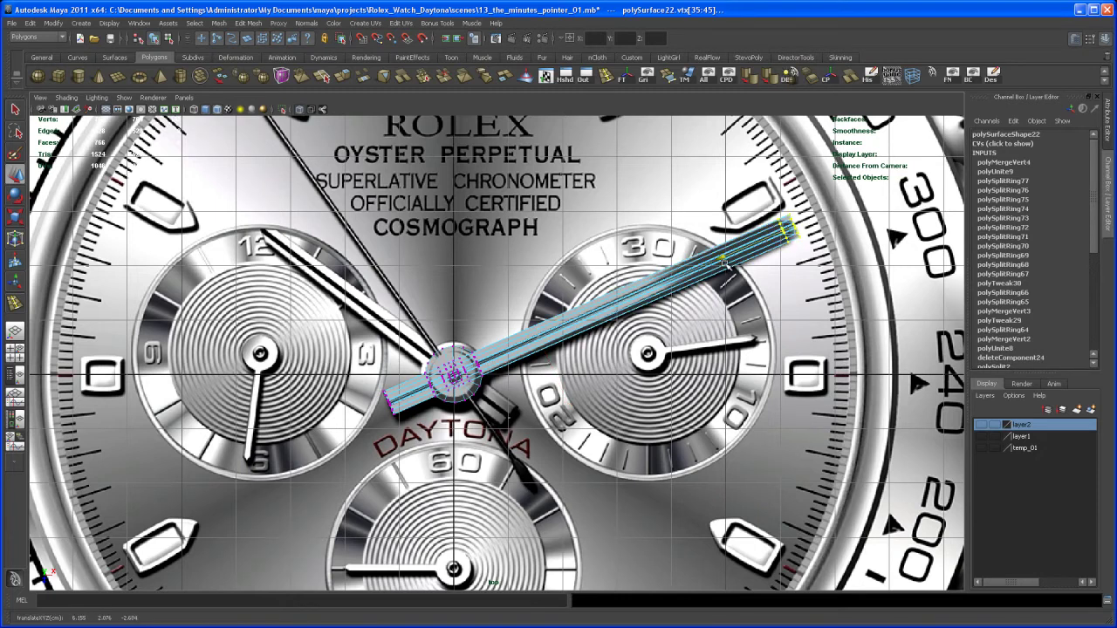
# Fine-tune the end vertices' position along the pointer against a close-up of the reference hand's tip.
pyautogui.keyDown('alt'); pyautogui.moveTo(725, 264); pyautogui.dragTo(855, 288, button='right'); pyautogui.keyUp('alt')
pyautogui.keyDown('alt'); pyautogui.moveTo(855, 288); pyautogui.dragTo(432, 421, button='middle'); pyautogui.keyUp('alt')
pyautogui.keyDown('alt'); pyautogui.moveTo(433, 422); pyautogui.dragTo(756, 610, button='right'); pyautogui.keyUp('alt')
pyautogui.keyDown('alt'); pyautogui.moveTo(544, 394); pyautogui.dragTo(568, 477, button='middle'); pyautogui.keyUp('alt')
pyautogui.keyDown('alt'); pyautogui.moveTo(568, 477); pyautogui.dragTo(590, 457, button='right'); pyautogui.keyUp('alt')
pyautogui.keyDown('alt'); pyautogui.moveTo(590, 457); pyautogui.dragTo(559, 486, button='middle'); pyautogui.keyUp('alt')
pyautogui.keyDown('alt'); pyautogui.moveTo(559, 486); pyautogui.dragTo(569, 438, button='right'); pyautogui.keyUp('alt')
pyautogui.moveTo(536, 334)
pyautogui.mouseDown(button='middle')
pyautogui.moveTo(511, 342)
pyautogui.moveTo(519, 337)
pyautogui.mouseUp(button='middle')
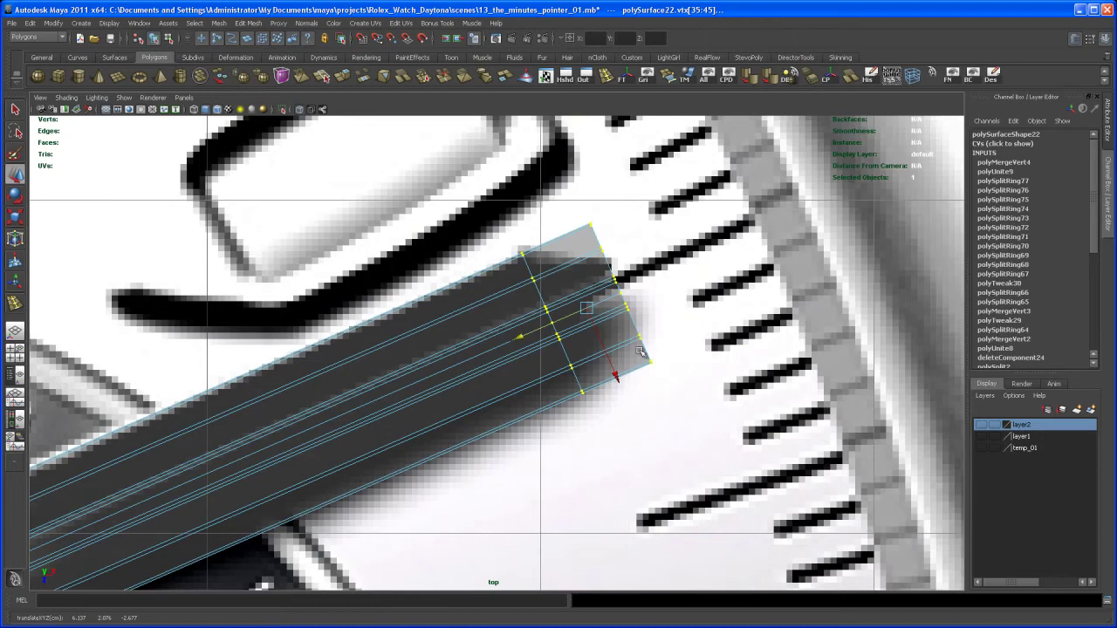
# Return to the perspective view in object mode and reset the pointer's Rotate Y to 0.
pyautogui.press('space')
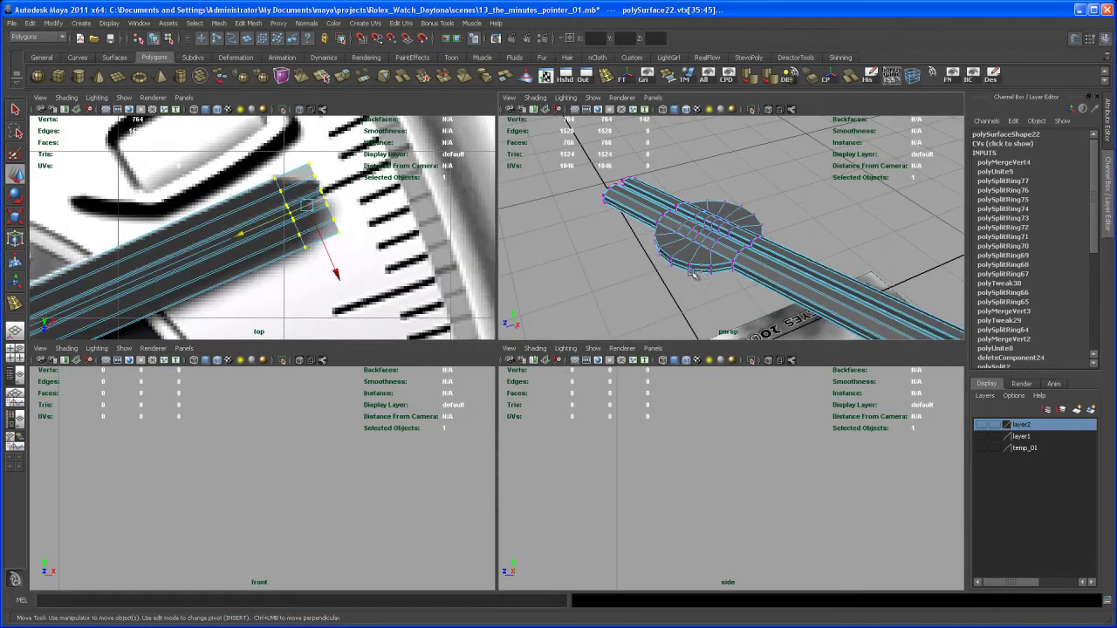
pyautogui.press('space')
pyautogui.keyDown('alt'); pyautogui.moveTo(578, 191); pyautogui.dragTo(535, 349); pyautogui.keyUp('alt')
pyautogui.rightClick(535, 349)
pyautogui.moveTo(535, 349); pyautogui.dragTo(583, 332, button='right')
pyautogui.keyDown('alt'); pyautogui.moveTo(583, 332); pyautogui.dragTo(580, 352); pyautogui.keyUp('alt')
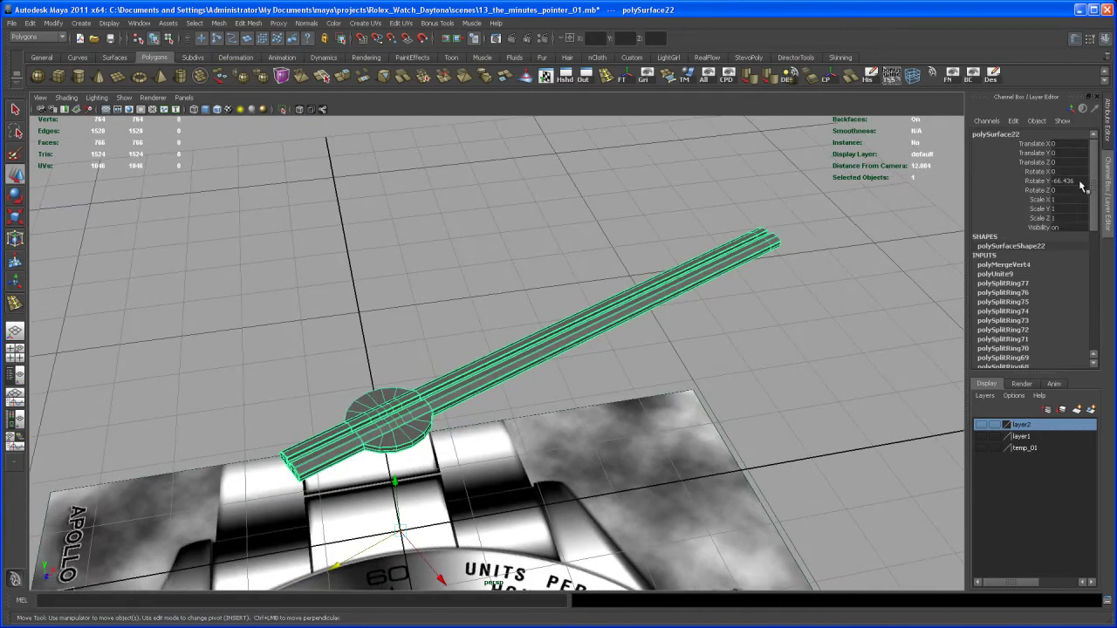
pyautogui.press('Return')
# Insert an edge loop across the pointer just beside the existing loop near its tip.
pyautogui.keyDown('alt'); pyautogui.moveTo(572, 338); pyautogui.dragTo(321, 273); pyautogui.keyUp('alt')
pyautogui.keyDown('alt'); pyautogui.moveTo(321, 273); pyautogui.dragTo(488, 506, button='right'); pyautogui.keyUp('alt')
pyautogui.keyDown('alt'); pyautogui.moveTo(489, 506); pyautogui.dragTo(491, 407); pyautogui.keyUp('alt')
pyautogui.keyDown('alt'); pyautogui.moveTo(491, 407); pyautogui.dragTo(576, 493, button='right'); pyautogui.keyUp('alt')
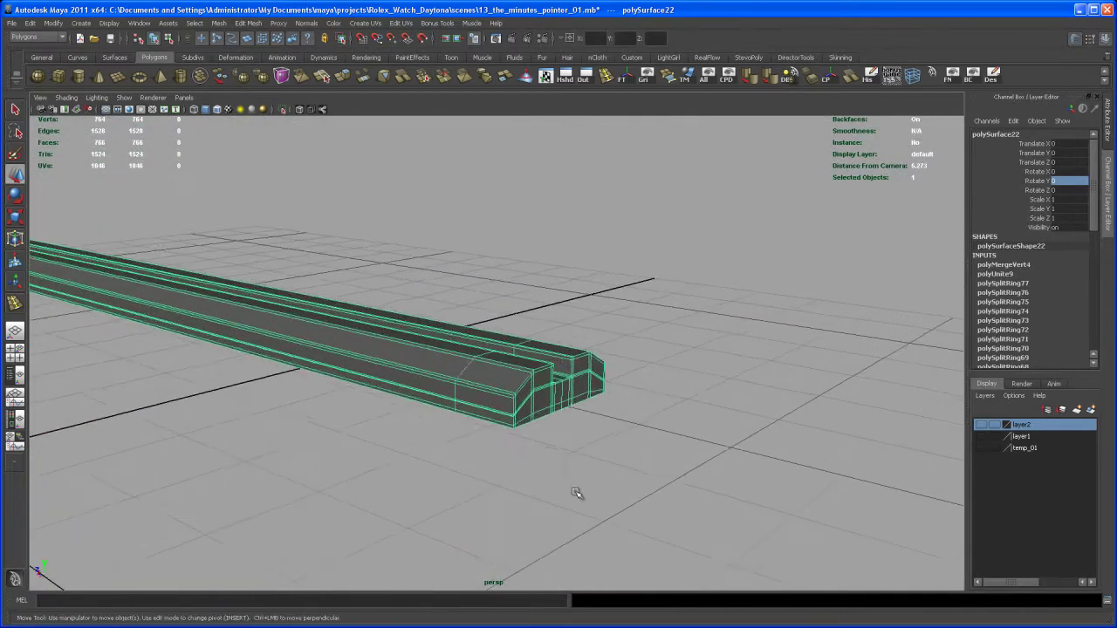
pyautogui.keyDown('alt'); pyautogui.moveTo(512, 436); pyautogui.dragTo(542, 438); pyautogui.keyUp('alt')
pyautogui.keyDown('alt'); pyautogui.moveTo(543, 439); pyautogui.dragTo(623, 518, button='right'); pyautogui.keyUp('alt')
pyautogui.keyDown('alt'); pyautogui.moveTo(520, 495); pyautogui.dragTo(638, 456, button='middle'); pyautogui.keyUp('alt')
pyautogui.keyDown('alt'); pyautogui.moveTo(639, 455); pyautogui.dragTo(593, 389); pyautogui.keyUp('alt')
pyautogui.click(611, 79)
pyautogui.keyDown('alt'); pyautogui.moveTo(593, 389); pyautogui.dragTo(563, 400, button='right'); pyautogui.keyUp('alt')
pyautogui.keyDown('alt'); pyautogui.moveTo(571, 359); pyautogui.dragTo(522, 356, button='middle'); pyautogui.keyUp('alt')
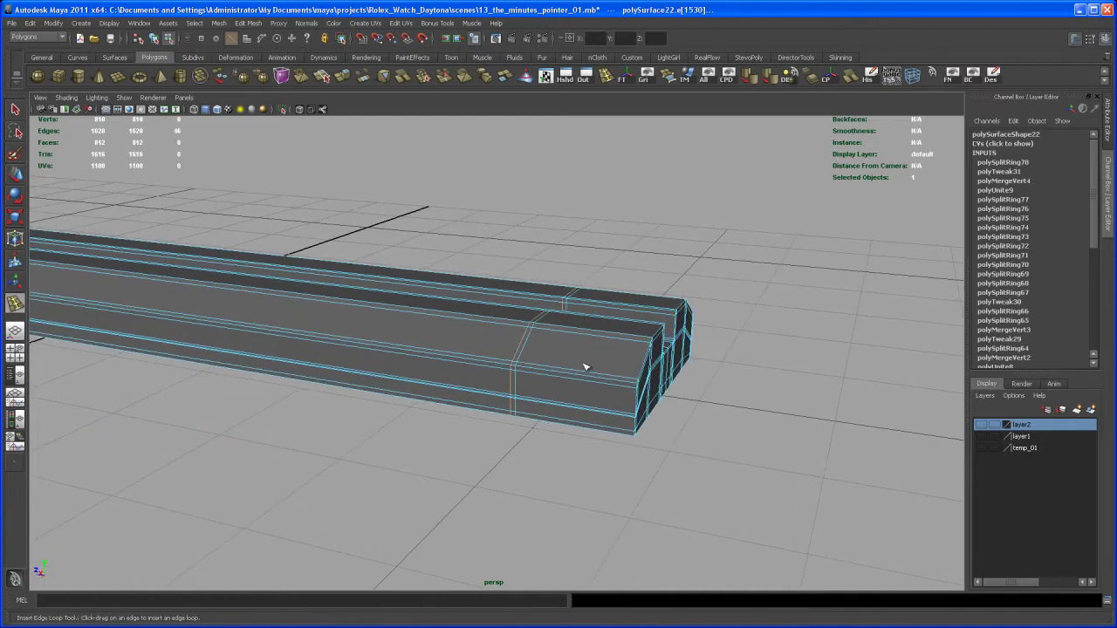
pyautogui.press('q')
# Select all the vertices of the pointer's tip section in the top view.
pyautogui.keyDown('alt'); pyautogui.moveTo(625, 394); pyautogui.dragTo(551, 423); pyautogui.keyUp('alt')
pyautogui.keyDown('alt'); pyautogui.moveTo(551, 422); pyautogui.dragTo(521, 421, button='middle'); pyautogui.keyUp('alt')
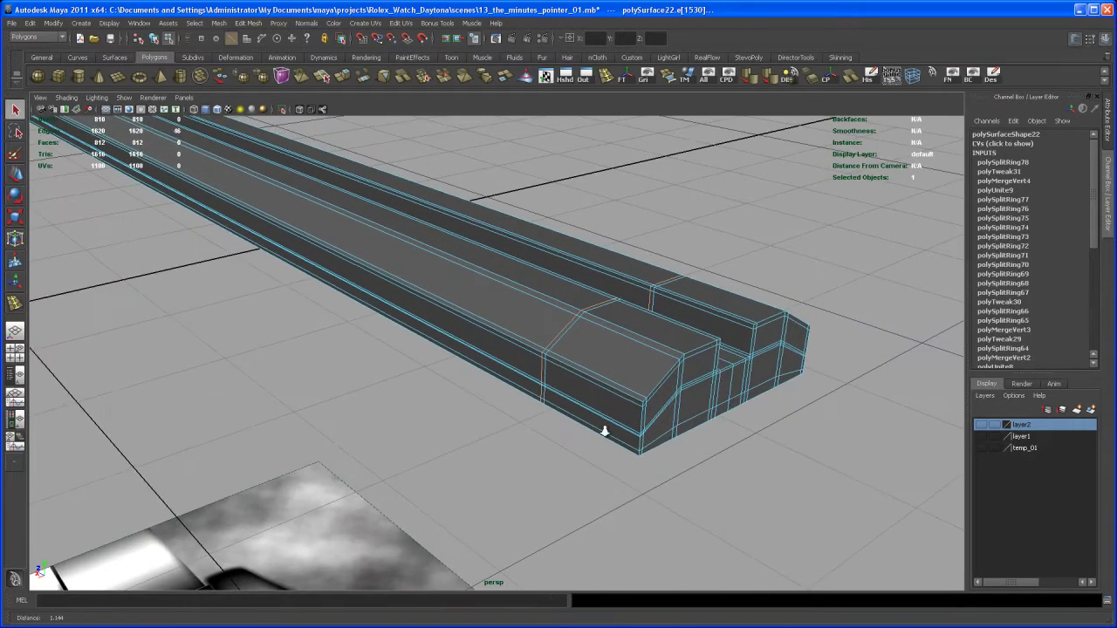
pyautogui.keyDown('alt'); pyautogui.moveTo(585, 435); pyautogui.dragTo(482, 409, button='middle'); pyautogui.keyUp('alt')
pyautogui.keyDown('alt'); pyautogui.moveTo(482, 409); pyautogui.dragTo(627, 462, button='right'); pyautogui.keyUp('alt')
pyautogui.keyDown('alt'); pyautogui.moveTo(626, 462); pyautogui.dragTo(571, 449); pyautogui.keyUp('alt')
pyautogui.keyDown('alt'); pyautogui.moveTo(645, 441); pyautogui.dragTo(528, 421, button='middle'); pyautogui.keyUp('alt')
pyautogui.keyDown('alt'); pyautogui.moveTo(527, 423); pyautogui.dragTo(573, 417); pyautogui.keyUp('alt')
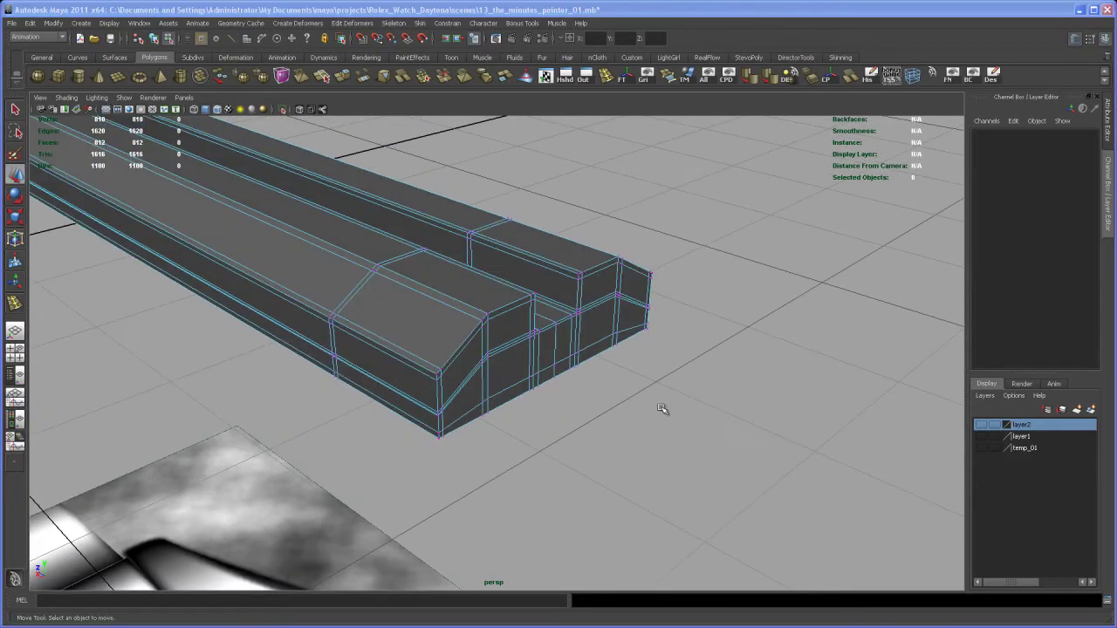
pyautogui.keyDown('alt'); pyautogui.moveTo(661, 409); pyautogui.dragTo(656, 379); pyautogui.keyUp('alt')
pyautogui.press('space')
pyautogui.moveTo(237, 199); pyautogui.dragTo(205, 192, button='right')
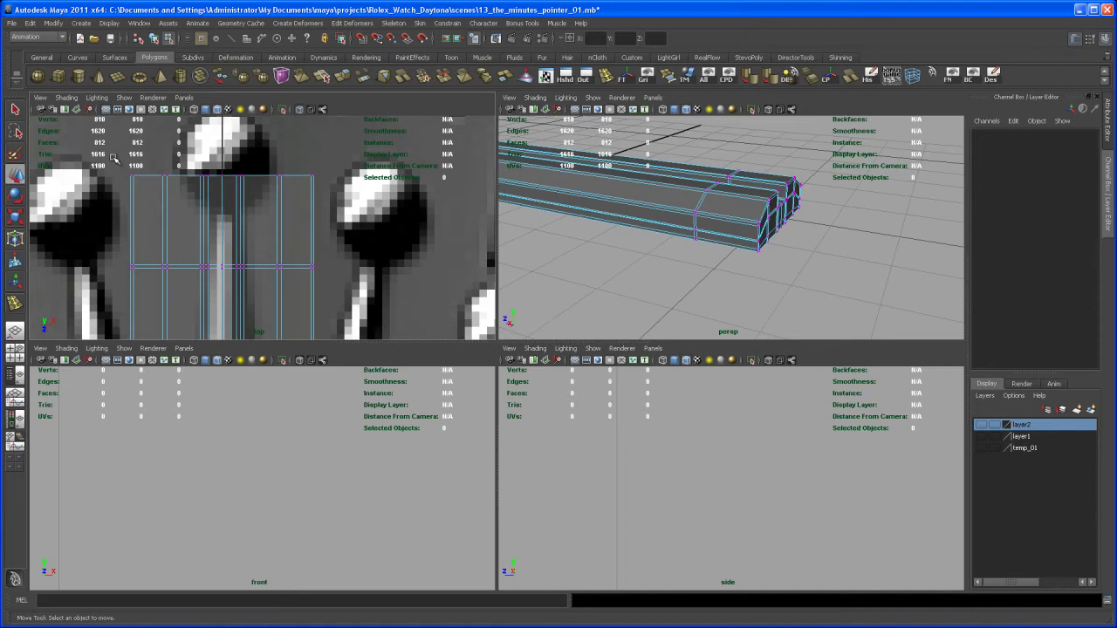
pyautogui.moveTo(327, 264); pyautogui.dragTo(349, 268)
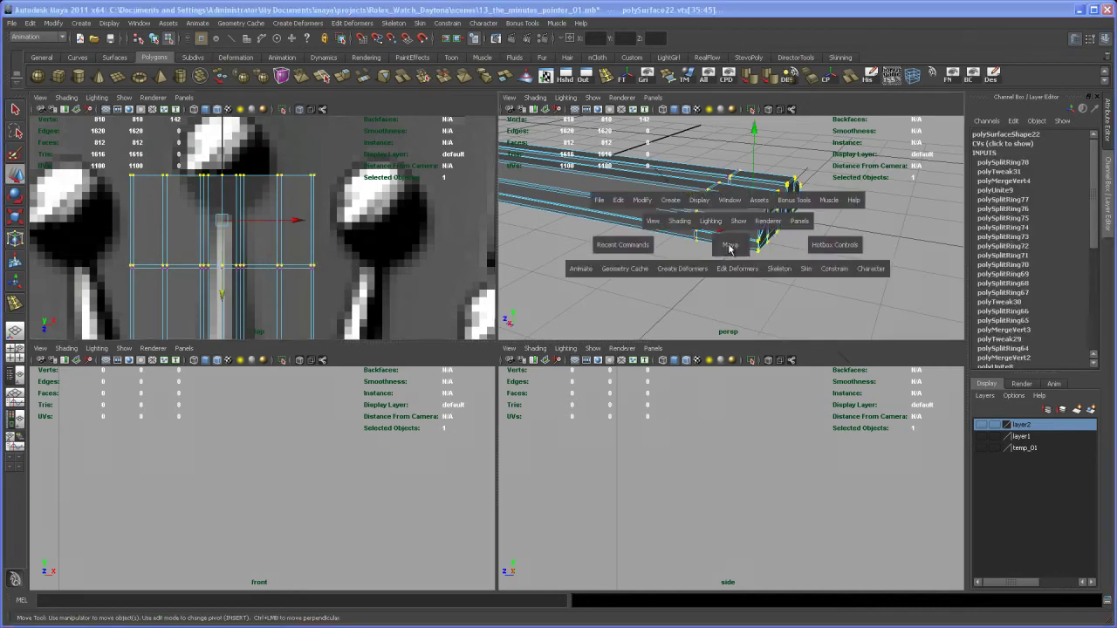
# Create a lattice deformer around the selected tip vertices with 6 S, 2 T and 2 U divisions.
pyautogui.press('space')
pyautogui.keyDown('alt'); pyautogui.moveTo(583, 349); pyautogui.dragTo(661, 351); pyautogui.keyUp('alt')
pyautogui.keyDown('alt'); pyautogui.moveTo(660, 351); pyautogui.dragTo(682, 384, button='right'); pyautogui.keyUp('alt')
pyautogui.keyDown('alt'); pyautogui.moveTo(682, 384); pyautogui.dragTo(595, 408, button='middle'); pyautogui.keyUp('alt')
pyautogui.keyDown('alt'); pyautogui.moveTo(595, 408); pyautogui.dragTo(669, 399, button='right'); pyautogui.keyUp('alt')
pyautogui.keyDown('alt'); pyautogui.moveTo(668, 399); pyautogui.dragTo(673, 367, button='middle'); pyautogui.keyUp('alt')
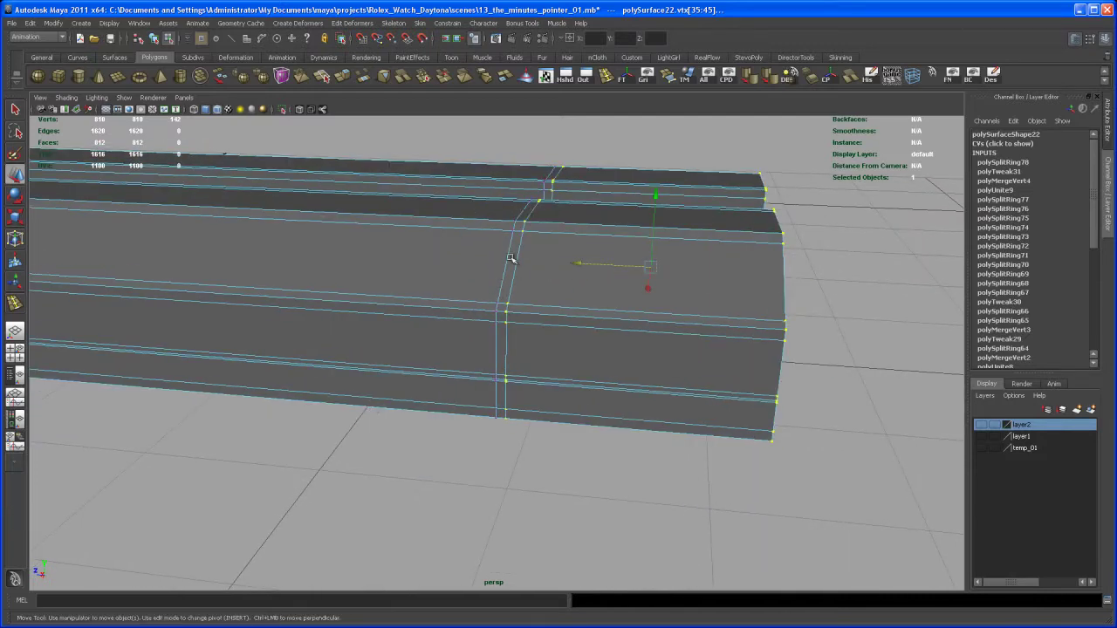
pyautogui.scroll(-5, 639, 295)
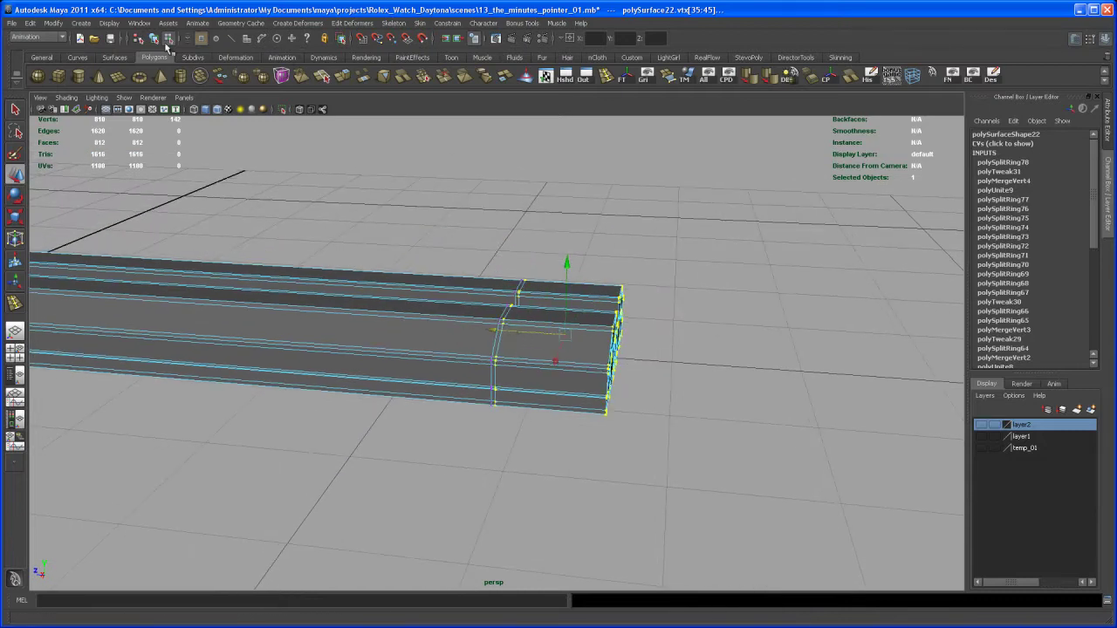
pyautogui.click(62, 40)
pyautogui.click(56, 49)
pyautogui.click(289, 24)
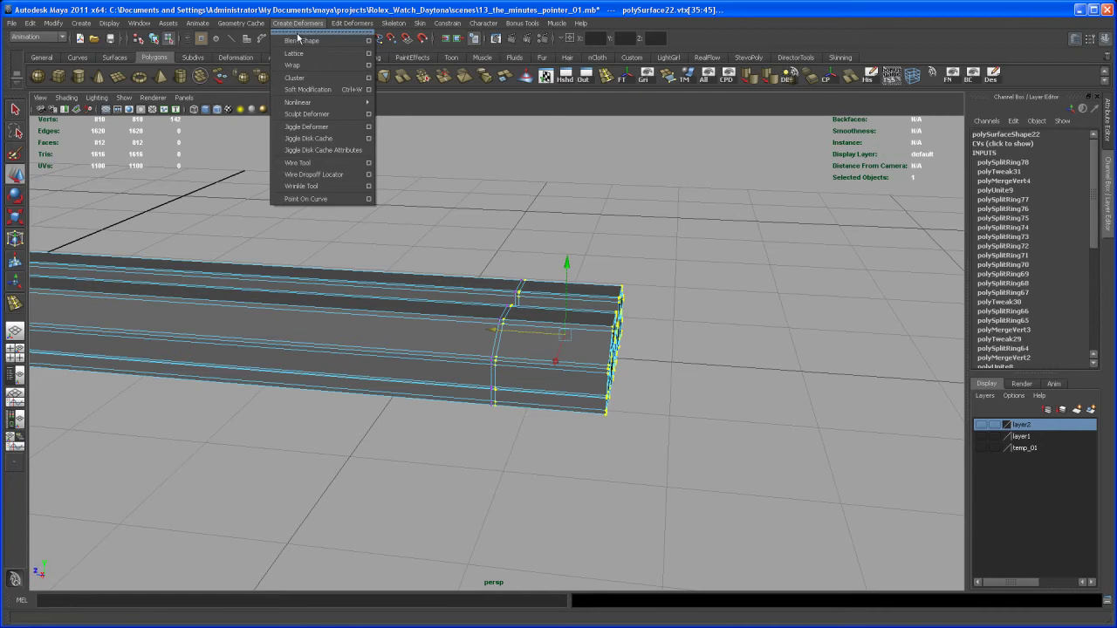
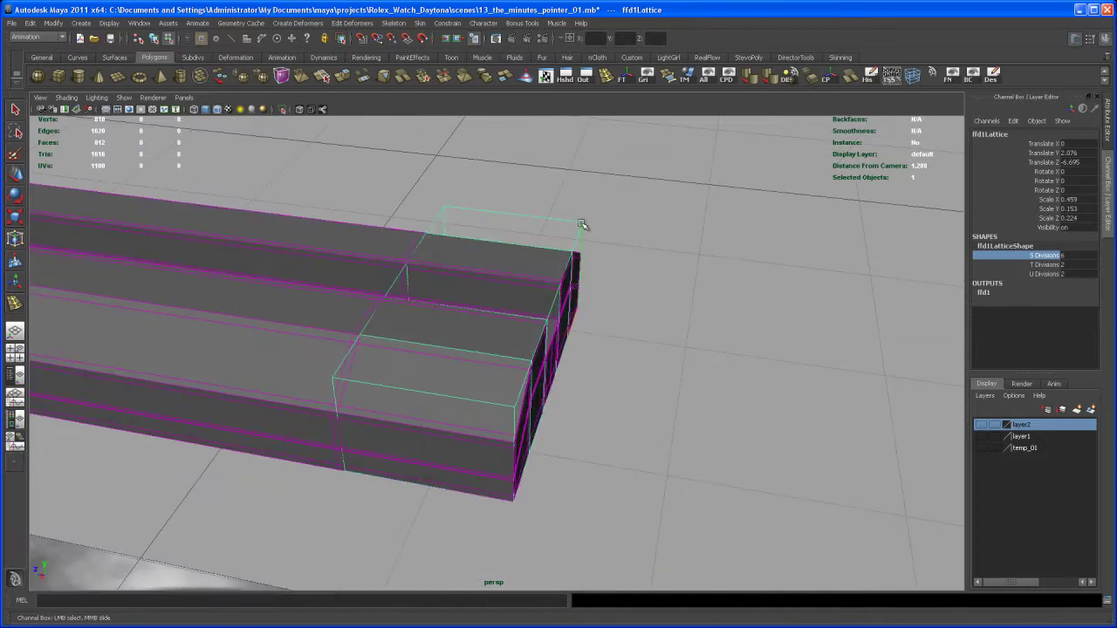
# Select the two outer columns of lattice points on each side of the tip's end and pull them back along the pointer.
pyautogui.rightClick(582, 225)
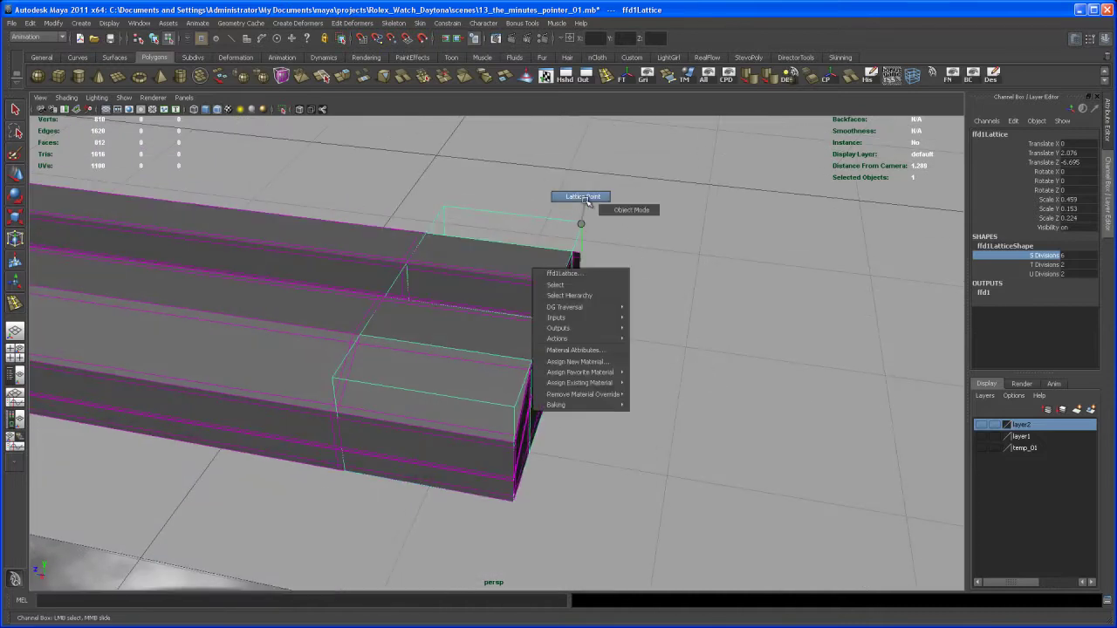
pyautogui.click(582, 197)
pyautogui.keyDown('alt'); pyautogui.moveTo(603, 237); pyautogui.dragTo(628, 205); pyautogui.keyUp('alt')
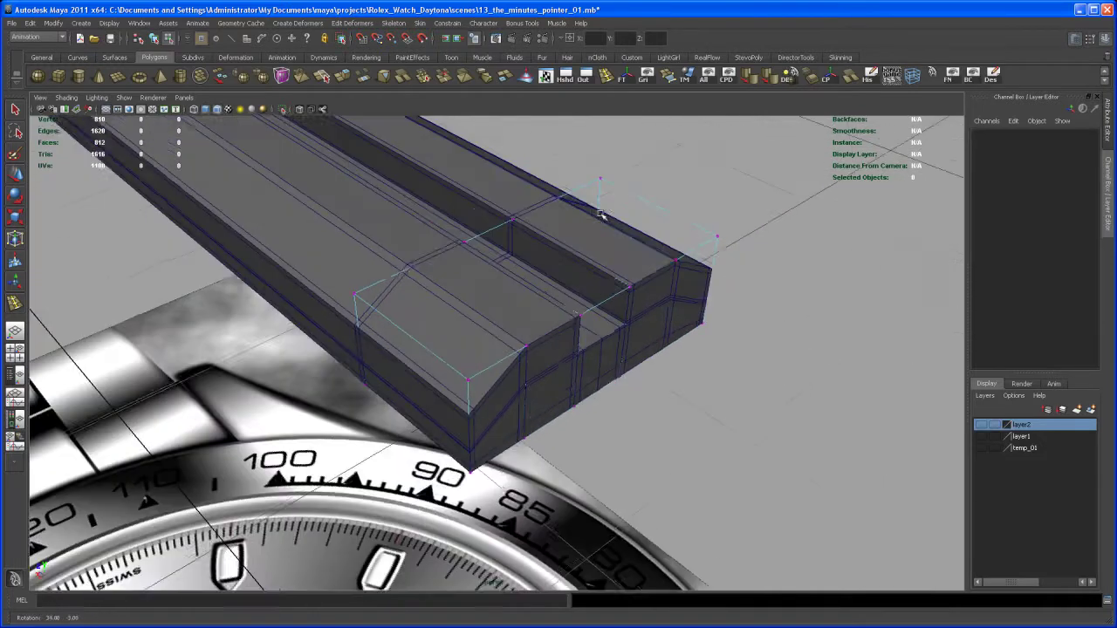
pyautogui.keyDown('alt'); pyautogui.moveTo(600, 214); pyautogui.dragTo(395, 369); pyautogui.keyUp('alt')
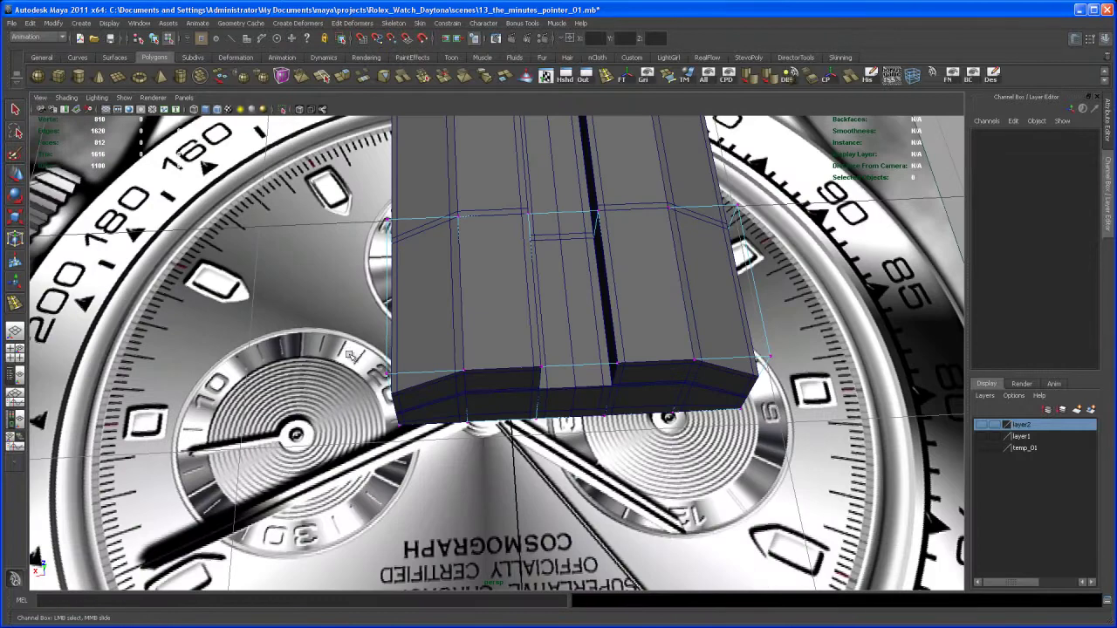
pyautogui.moveTo(450, 455); pyautogui.dragTo(453, 457)
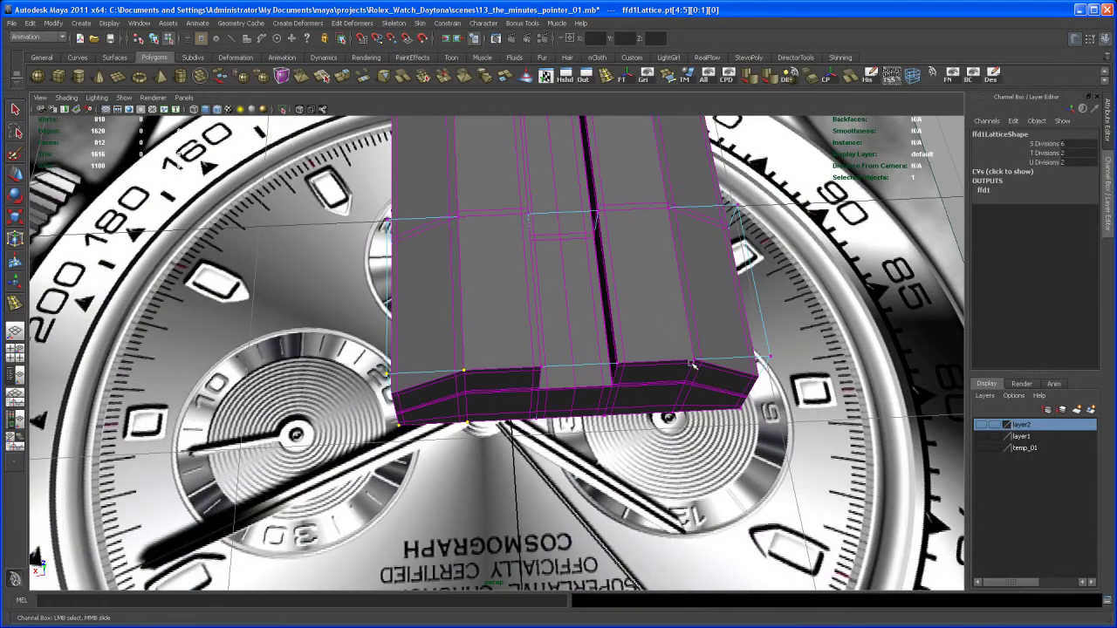
pyautogui.keyDown('alt'); pyautogui.moveTo(680, 462); pyautogui.dragTo(691, 426); pyautogui.keyUp('alt')
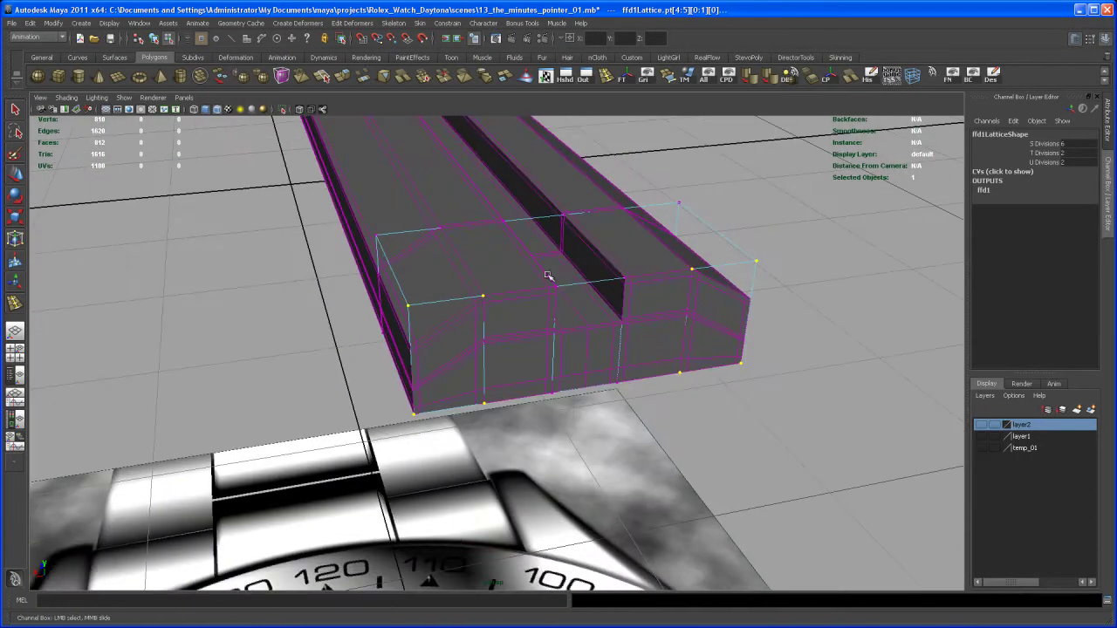
pyautogui.keyDown('alt'); pyautogui.moveTo(586, 288); pyautogui.dragTo(662, 367); pyautogui.keyUp('alt')
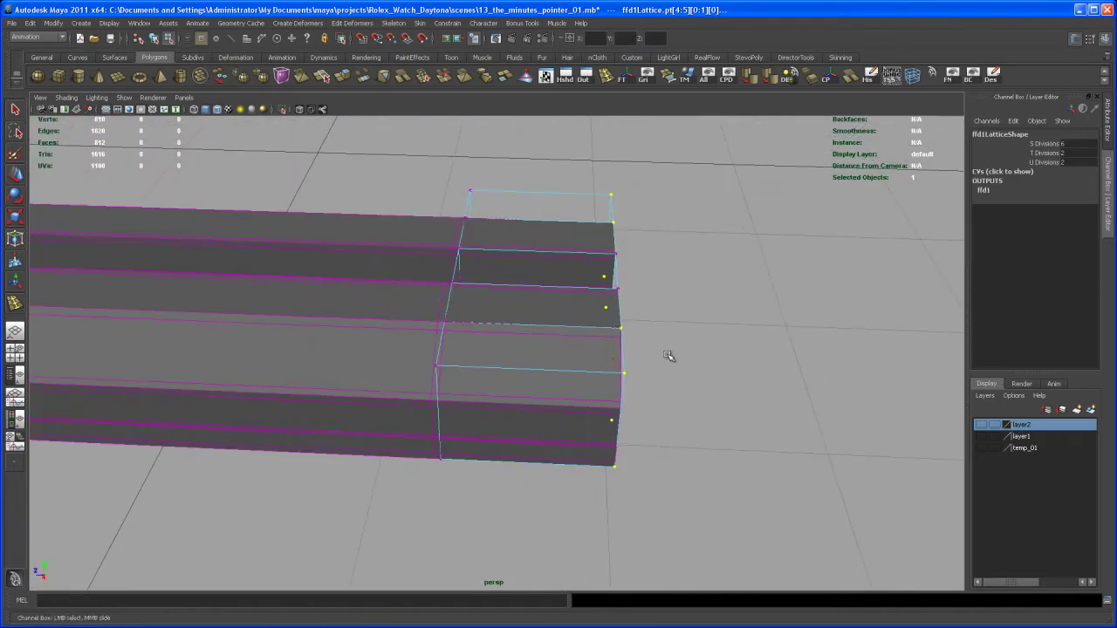
pyautogui.moveTo(539, 314); pyautogui.dragTo(521, 316)
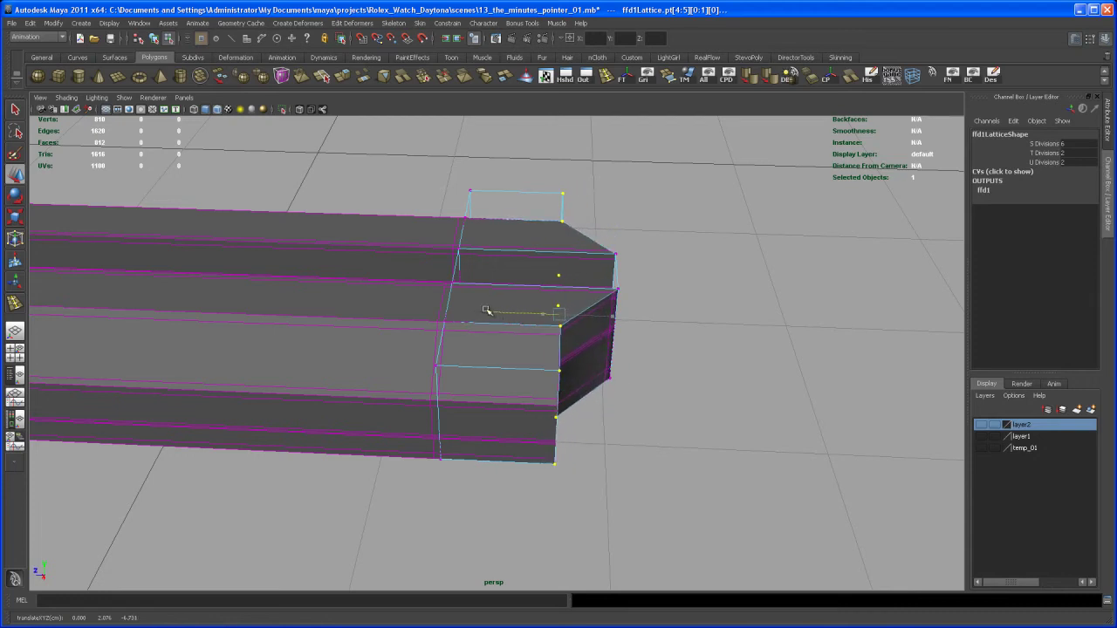
# Pull only the outermost end lattice points on both sides farther back to taper the tip.
pyautogui.keyDown('alt'); pyautogui.moveTo(482, 309); pyautogui.dragTo(467, 385); pyautogui.keyUp('alt')
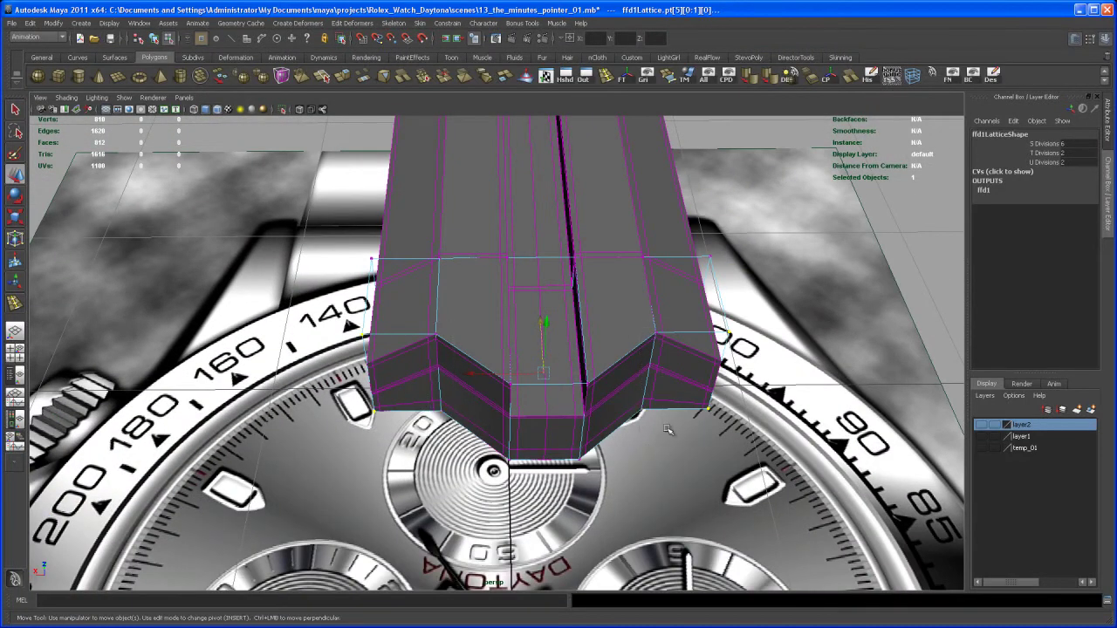
pyautogui.keyDown('alt'); pyautogui.moveTo(657, 427); pyautogui.dragTo(714, 336); pyautogui.keyUp('alt')
pyautogui.keyDown('alt'); pyautogui.moveTo(666, 394); pyautogui.dragTo(507, 301); pyautogui.keyUp('alt')
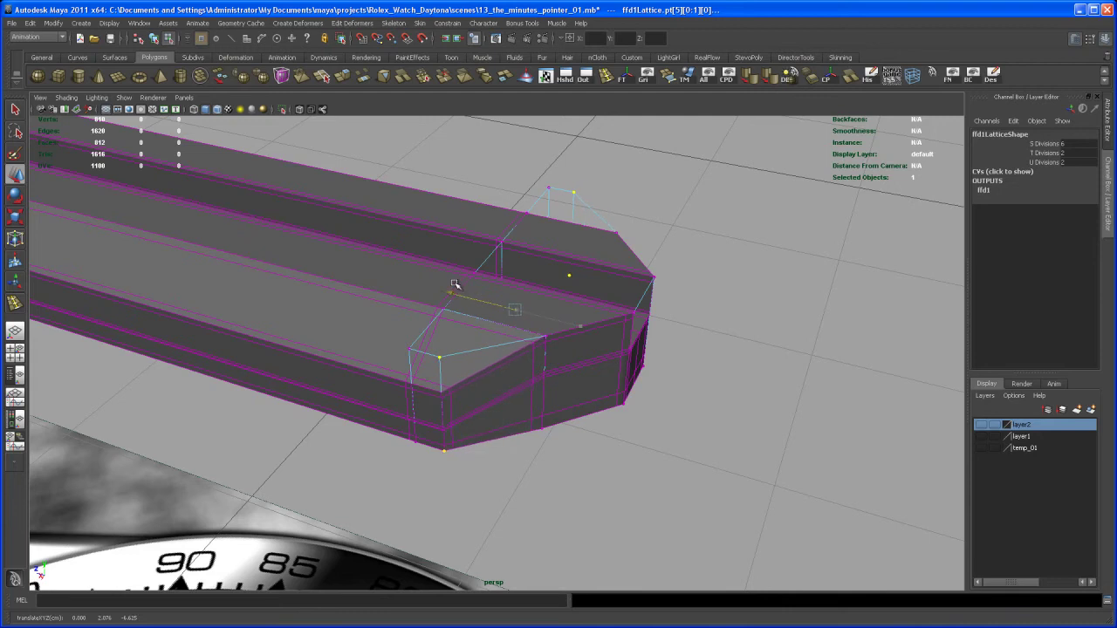
pyautogui.keyDown('alt'); pyautogui.moveTo(494, 321); pyautogui.dragTo(435, 376); pyautogui.keyUp('alt')
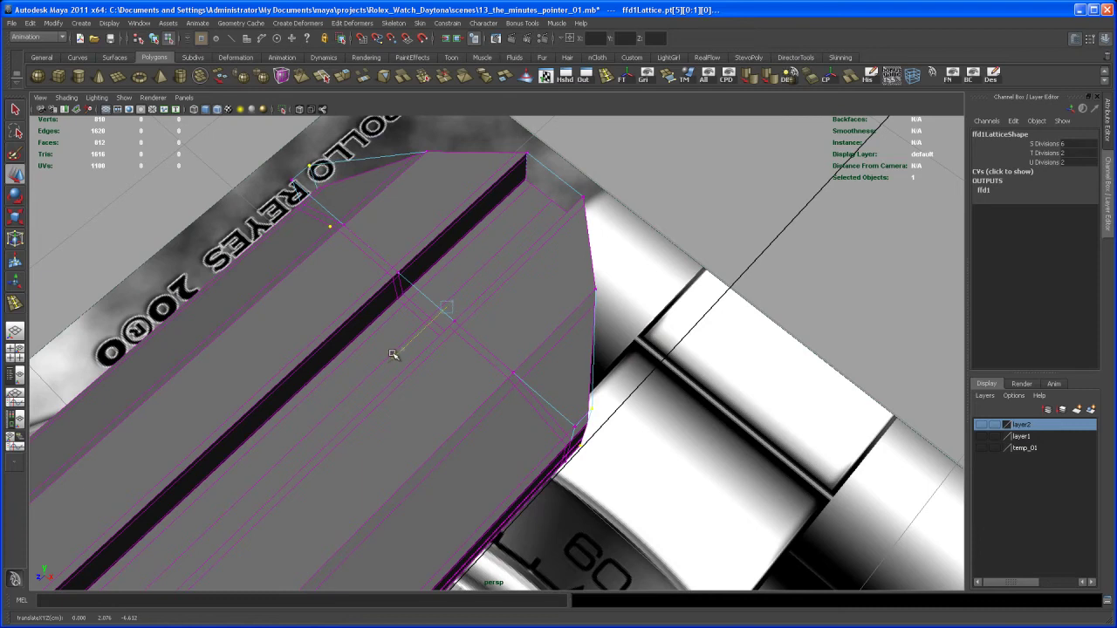
pyautogui.keyDown('alt'); pyautogui.moveTo(458, 345); pyautogui.dragTo(478, 329); pyautogui.keyUp('alt')
# Preview the smoothed tip in object mode, then return to the unsmoothed pointer and delete its construction history.
pyautogui.moveTo(478, 330); pyautogui.dragTo(534, 345, button='right')
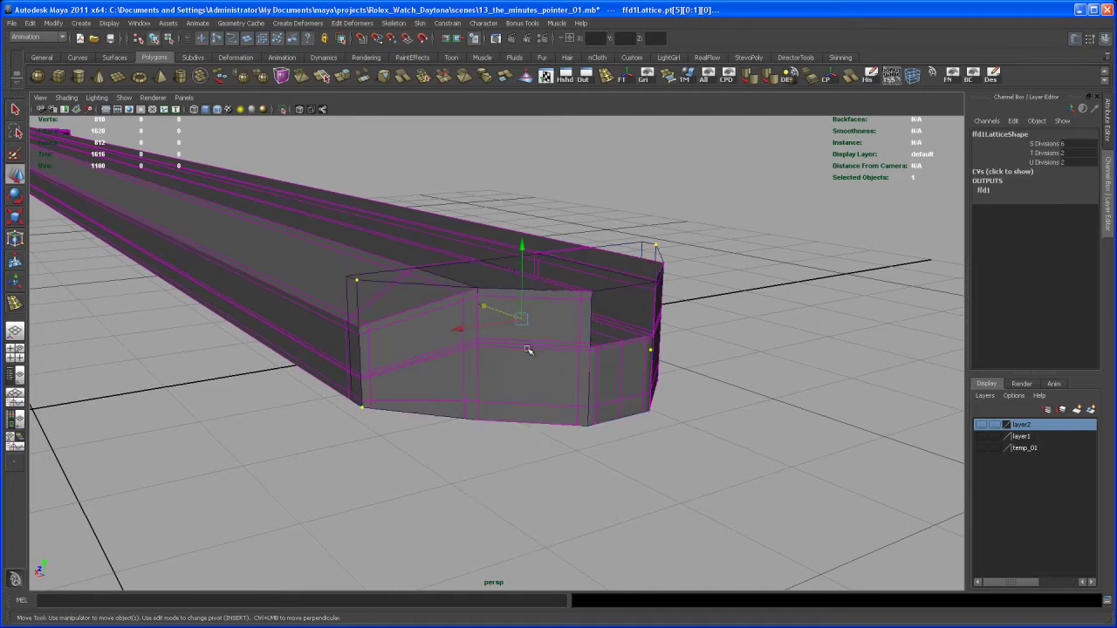
pyautogui.click(526, 350)
pyautogui.keyDown('alt'); pyautogui.moveTo(524, 357); pyautogui.dragTo(556, 390); pyautogui.keyUp('alt')
pyautogui.press('3')
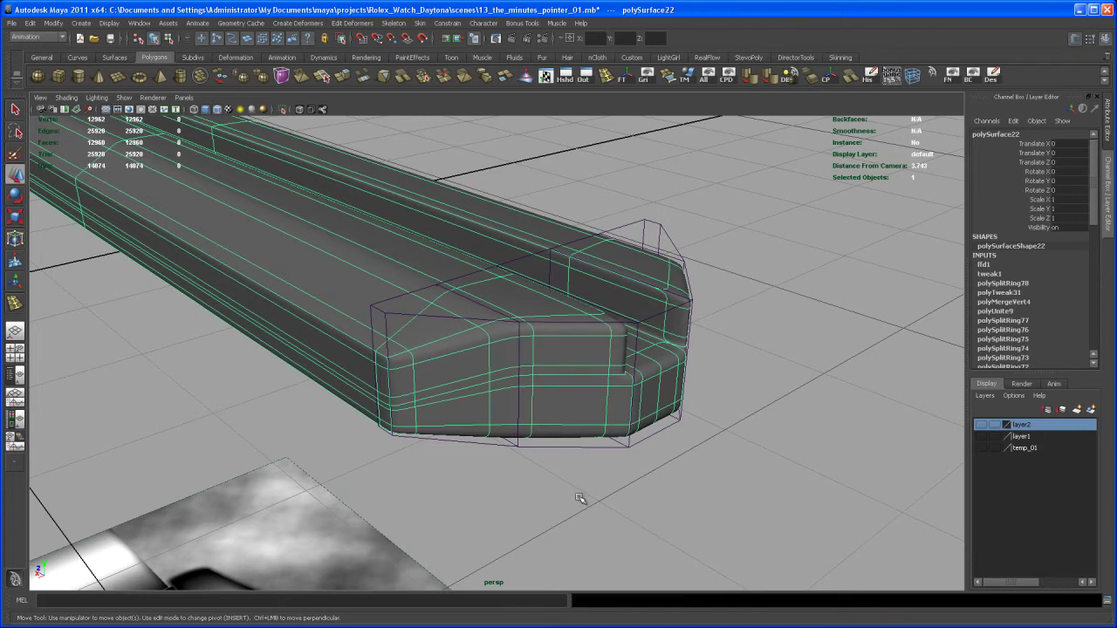
pyautogui.click(580, 502)
pyautogui.moveTo(653, 457)
pyautogui.keyDown('alt'); pyautogui.mouseDown()
pyautogui.moveTo(593, 431)
pyautogui.moveTo(605, 466)
pyautogui.moveTo(672, 444)
pyautogui.moveTo(663, 456)
pyautogui.moveTo(645, 434)
pyautogui.moveTo(655, 428)
pyautogui.moveTo(680, 437)
pyautogui.moveTo(651, 426)
pyautogui.moveTo(665, 427)
pyautogui.moveTo(639, 326)
pyautogui.mouseUp(); pyautogui.keyUp('alt')
pyautogui.click(549, 366)
pyautogui.click(867, 79)
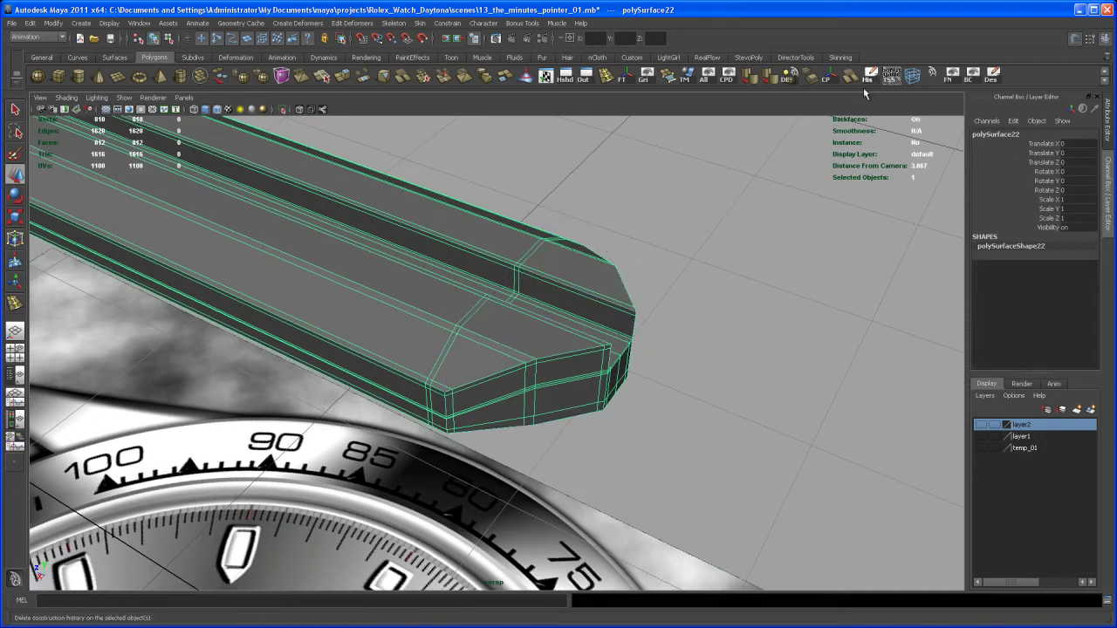
# Select the tip's shoulder and cross-loop vertices in the top view and move them slightly back to sharpen the taper.
pyautogui.keyDown('alt'); pyautogui.moveTo(676, 361); pyautogui.dragTo(698, 367); pyautogui.keyUp('alt')
pyautogui.press('space')
pyautogui.press('space')
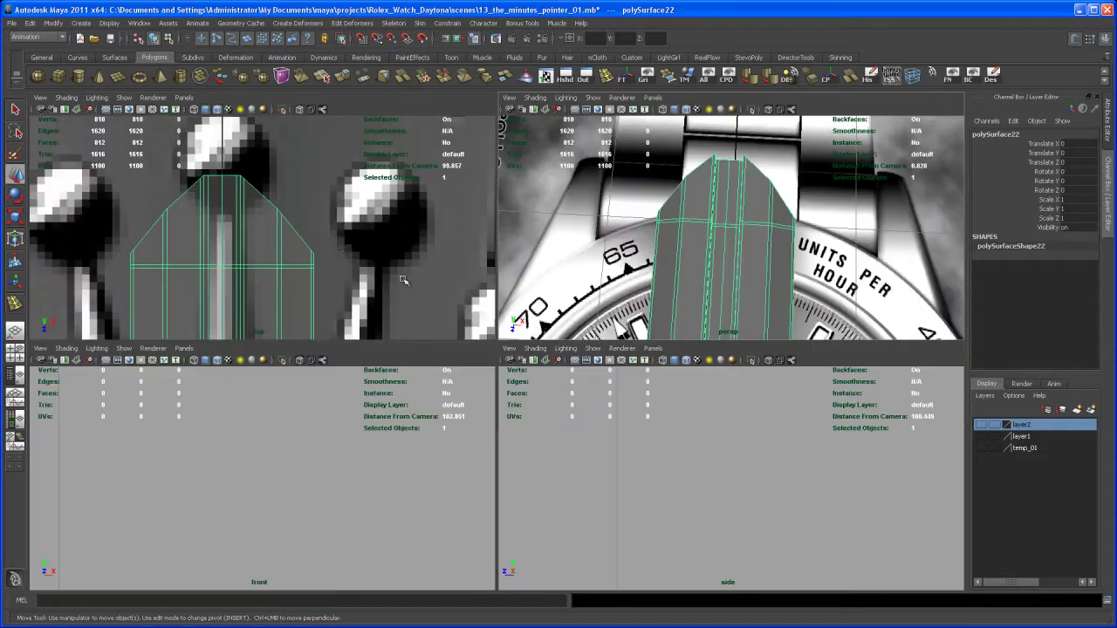
pyautogui.scroll(1, 418, 328)
pyautogui.moveTo(412, 328); pyautogui.dragTo(381, 332, button='right')
pyautogui.scroll(1, 381, 302)
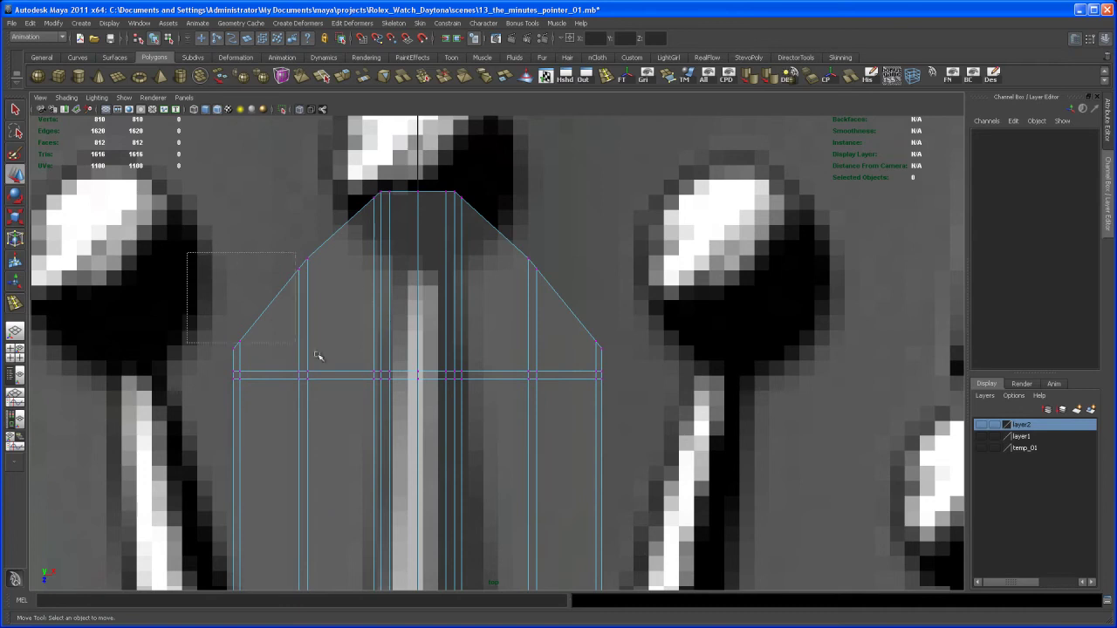
pyautogui.moveTo(643, 442); pyautogui.dragTo(643, 442)
pyautogui.moveTo(419, 395); pyautogui.dragTo(416, 410, button='middle')
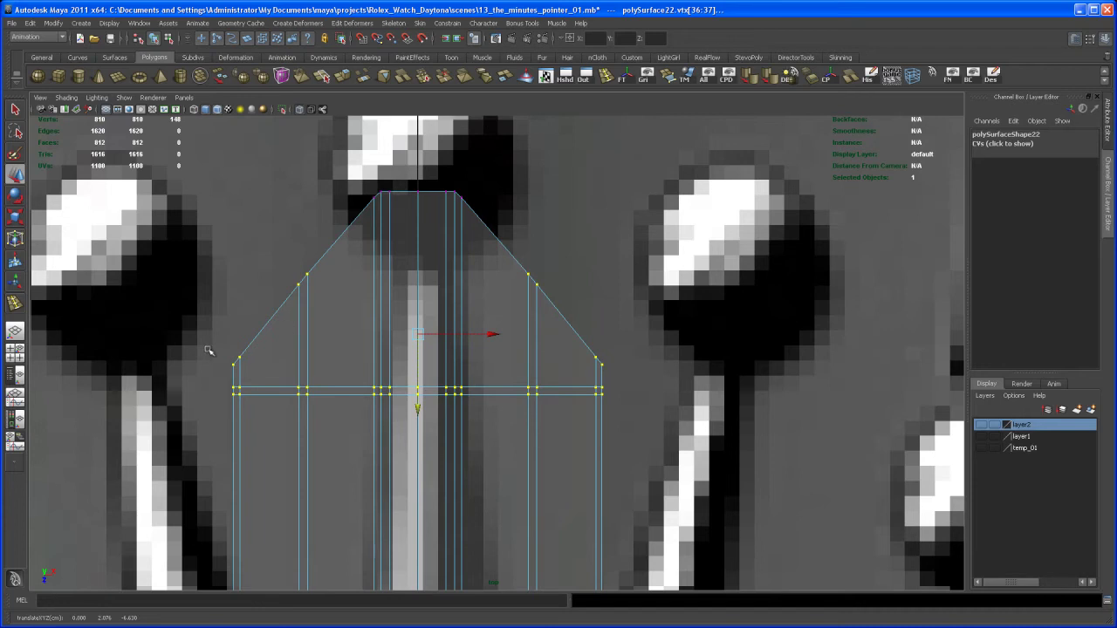
# Return to the perspective view in object mode and examine the tapered tip's profile from the side.
pyautogui.press('space')
pyautogui.press('space')
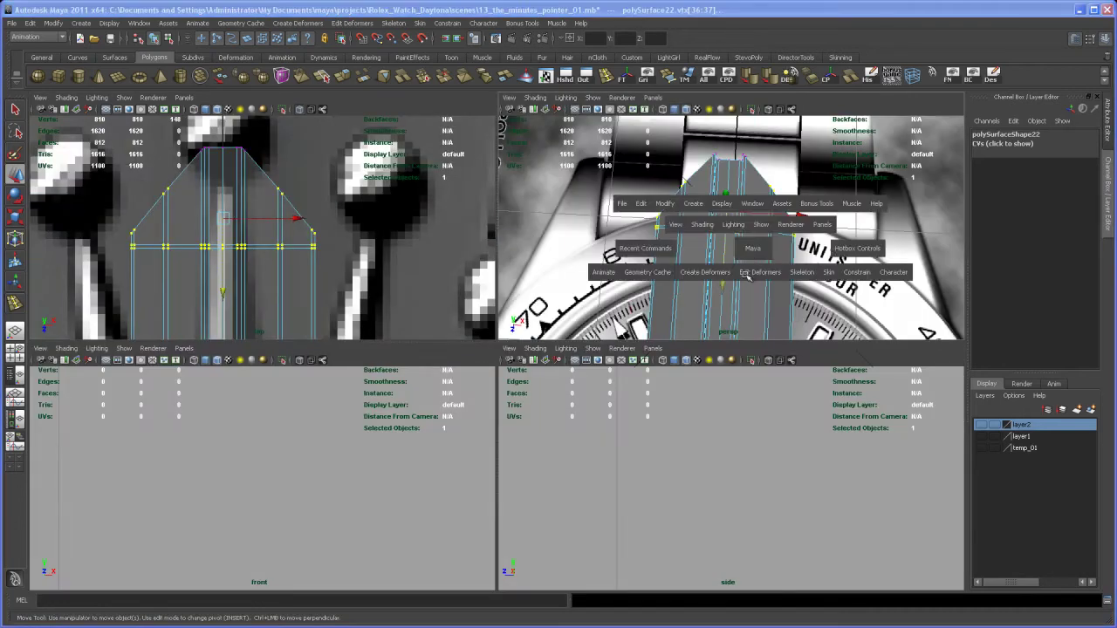
pyautogui.keyDown('alt'); pyautogui.moveTo(699, 305); pyautogui.dragTo(564, 358); pyautogui.keyUp('alt')
pyautogui.moveTo(552, 362)
pyautogui.mouseDown(button='right')
pyautogui.moveTo(586, 354)
pyautogui.moveTo(555, 367)
pyautogui.mouseUp(button='right')
pyautogui.keyDown('alt'); pyautogui.moveTo(555, 367); pyautogui.dragTo(591, 445); pyautogui.keyUp('alt')
pyautogui.click(611, 434)
pyautogui.click(601, 357)
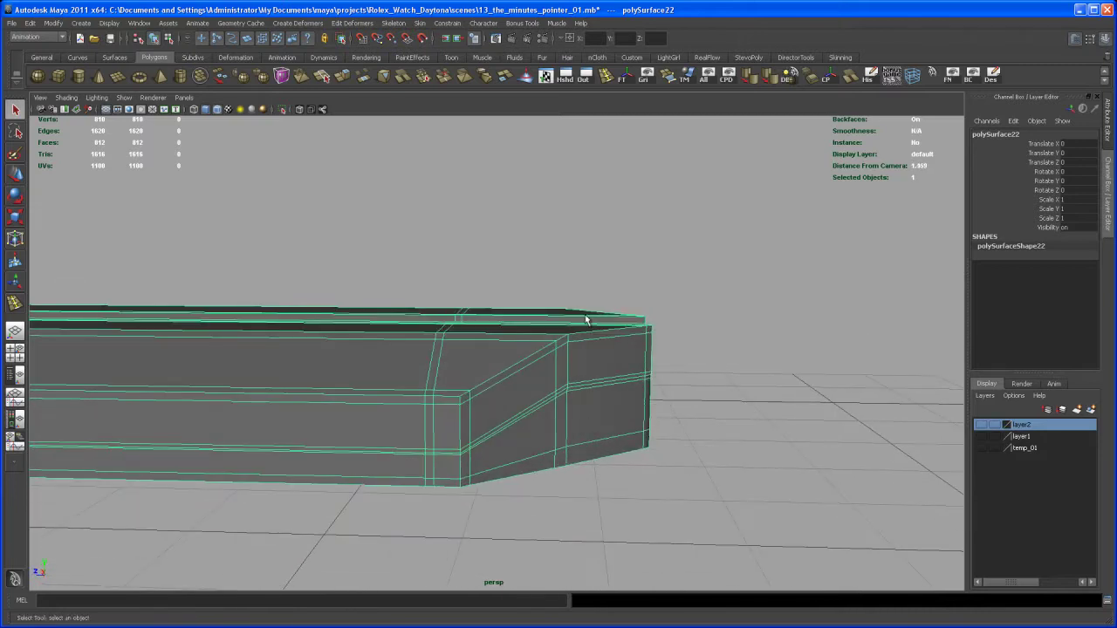
pyautogui.keyDown('alt'); pyautogui.moveTo(506, 352); pyautogui.dragTo(488, 314); pyautogui.keyUp('alt')
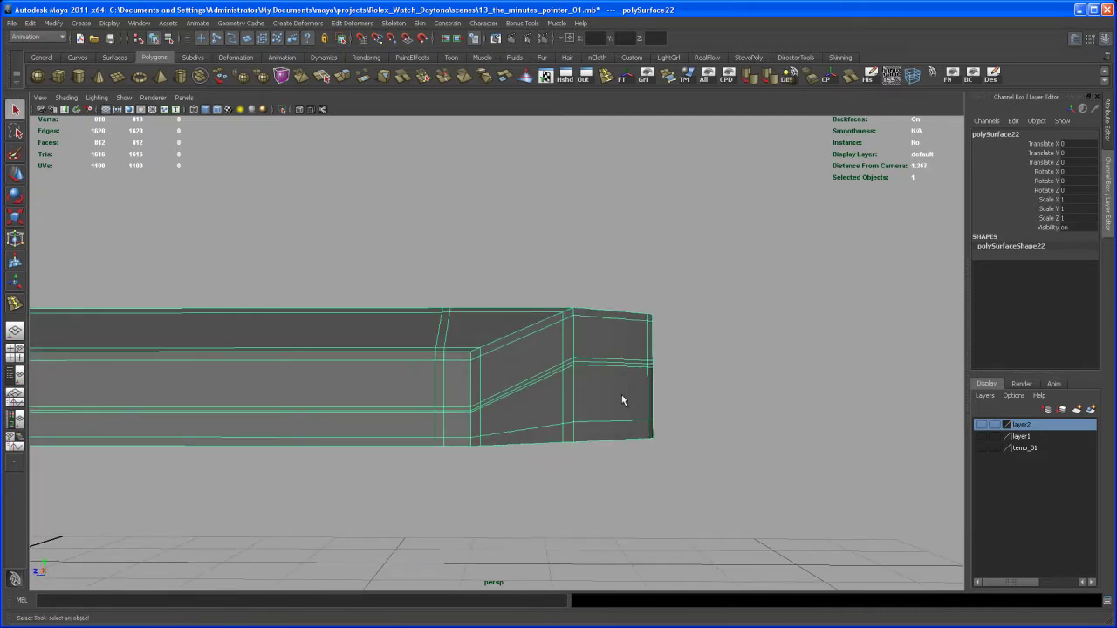
# Select all the tip vertices in the top view and enclose them in a new lattice in the perspective view.
pyautogui.keyDown('alt'); pyautogui.moveTo(628, 384); pyautogui.dragTo(574, 363); pyautogui.keyUp('alt')
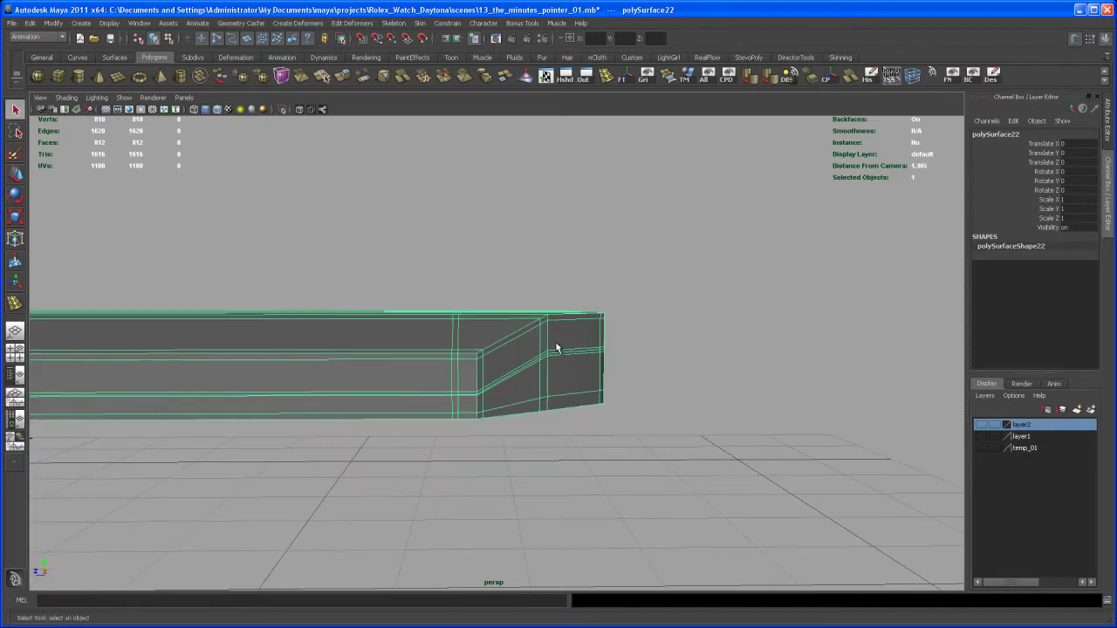
pyautogui.rightClick(555, 339)
pyautogui.click(526, 334)
pyautogui.moveTo(531, 357)
pyautogui.keyDown('alt'); pyautogui.mouseDown()
pyautogui.moveTo(549, 375)
pyautogui.moveTo(538, 368)
pyautogui.mouseUp(); pyautogui.keyUp('alt')
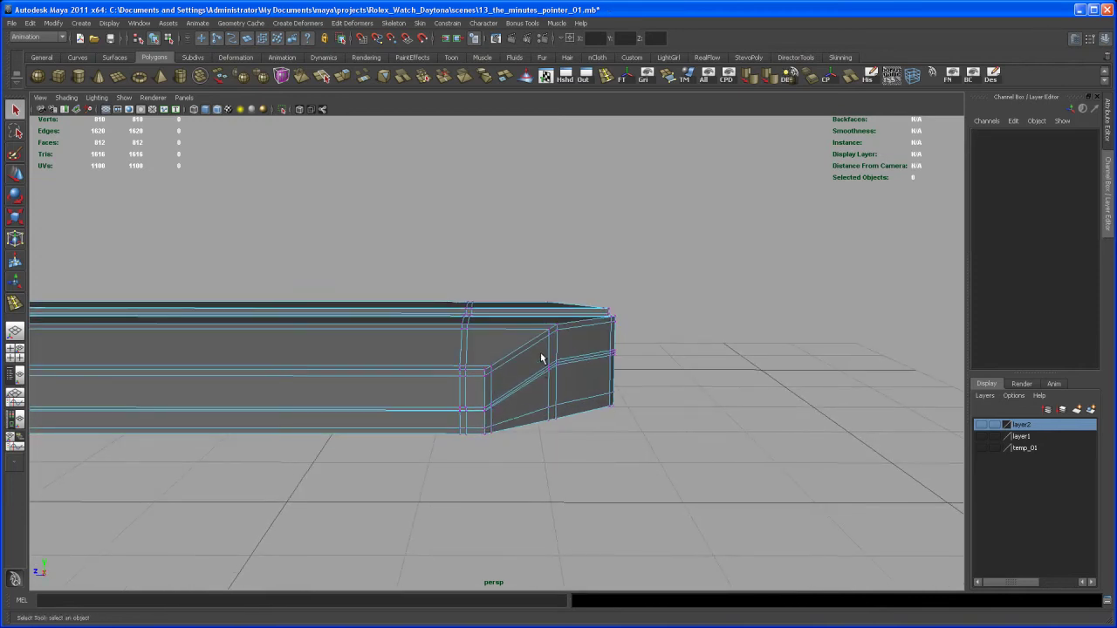
pyautogui.press('space')
pyautogui.moveTo(98, 142); pyautogui.dragTo(283, 201)
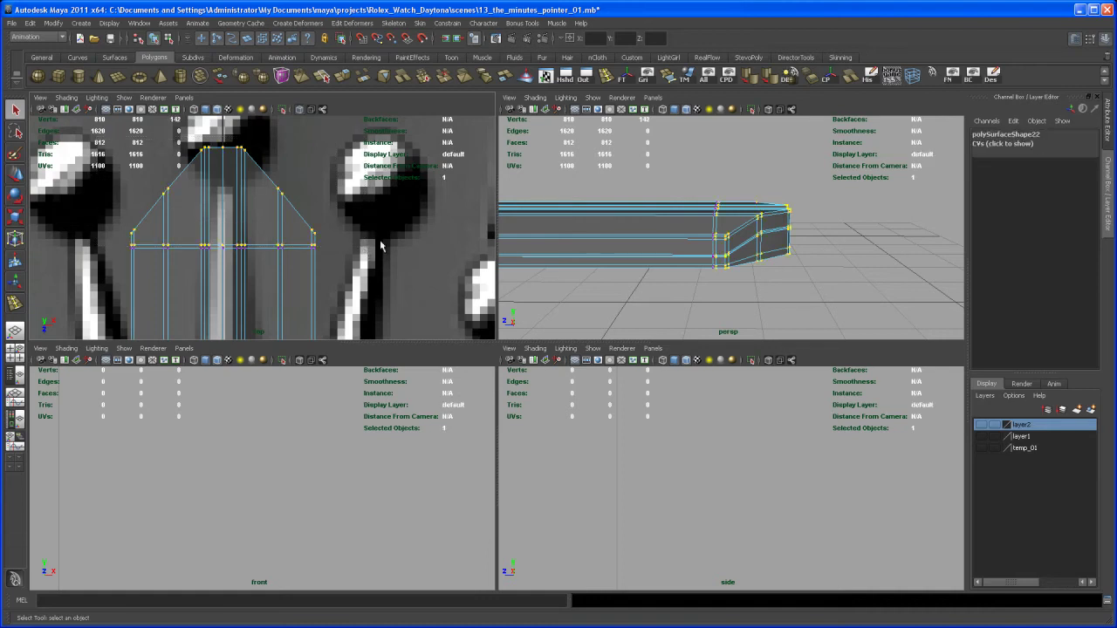
pyautogui.press('space')
pyautogui.keyDown('alt'); pyautogui.moveTo(776, 290); pyautogui.dragTo(685, 340); pyautogui.keyUp('alt')
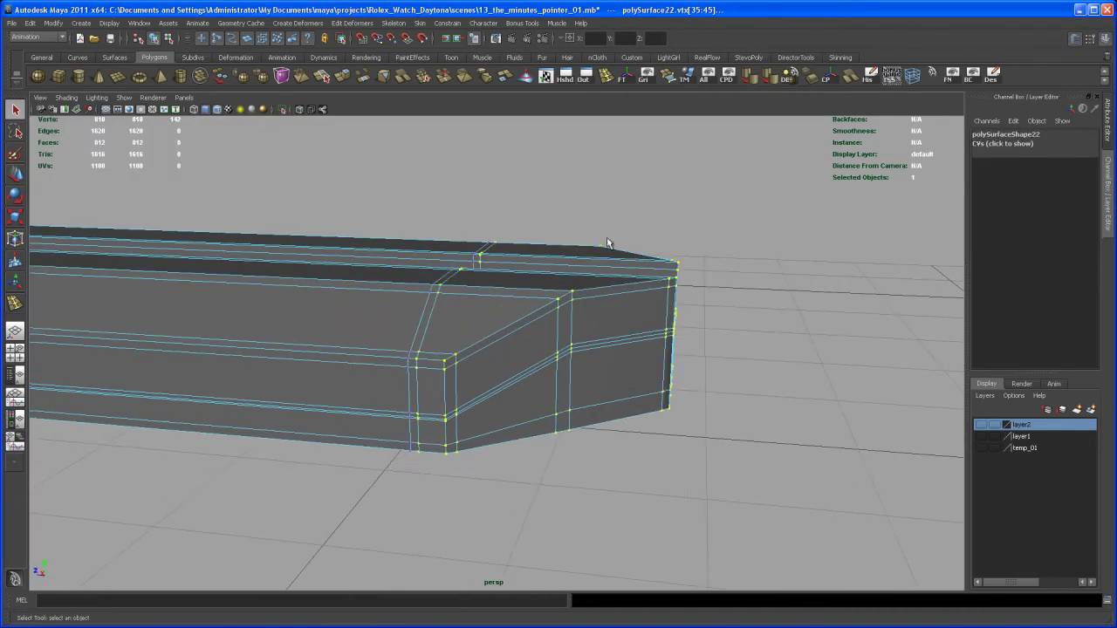
pyautogui.click(321, 24)
pyautogui.click(327, 62)
# Try to move the lattice's upper front points, then undo the move.
pyautogui.keyDown('alt'); pyautogui.moveTo(662, 253); pyautogui.dragTo(670, 278); pyautogui.keyUp('alt')
pyautogui.moveTo(669, 245); pyautogui.dragTo(709, 249, button='right')
pyautogui.keyDown('alt'); pyautogui.moveTo(709, 248); pyautogui.dragTo(608, 269); pyautogui.keyUp('alt')
pyautogui.keyDown('alt'); pyautogui.moveTo(683, 305); pyautogui.dragTo(688, 302); pyautogui.keyUp('alt')
pyautogui.keyDown('alt'); pyautogui.moveTo(688, 196); pyautogui.dragTo(673, 244); pyautogui.keyUp('alt')
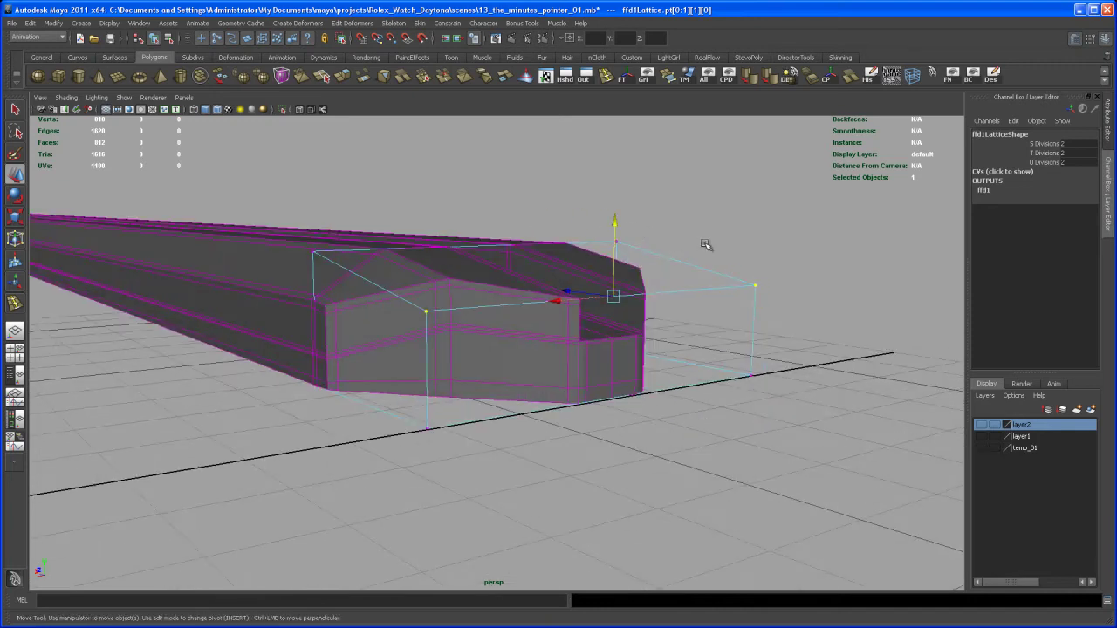
pyautogui.hotkey('ctrl', 'z')
pyautogui.moveTo(701, 323)
pyautogui.keyDown('alt'); pyautogui.mouseDown()
pyautogui.moveTo(625, 401)
pyautogui.moveTo(641, 376)
pyautogui.moveTo(694, 341)
pyautogui.mouseUp(); pyautogui.keyUp('alt')
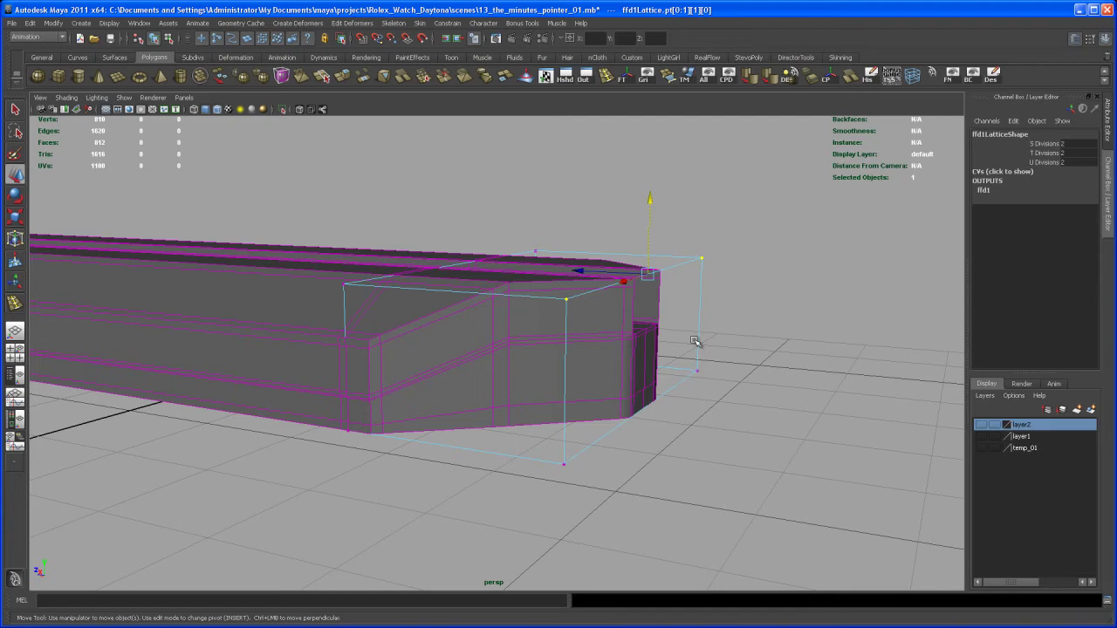
# Return the lattice to object mode and set its T divisions to 3.
pyautogui.click(984, 190)
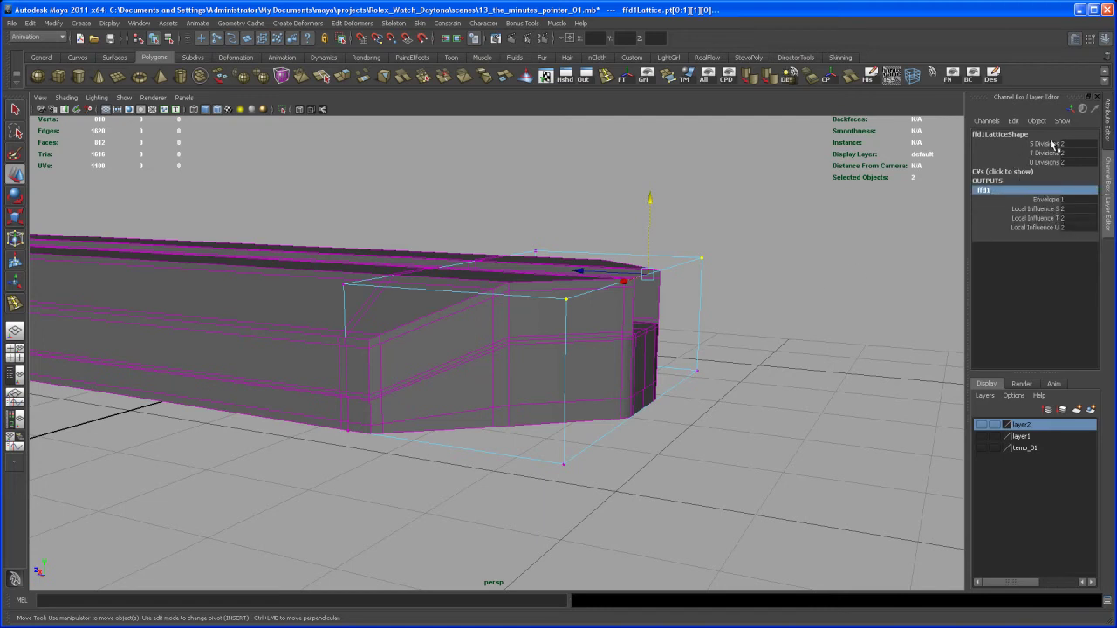
pyautogui.click(1050, 144)
pyautogui.keyDown('alt'); pyautogui.moveTo(813, 300); pyautogui.dragTo(768, 338); pyautogui.keyUp('alt')
pyautogui.moveTo(699, 263); pyautogui.dragTo(716, 249, button='right')
pyautogui.keyDown('alt'); pyautogui.moveTo(723, 291); pyautogui.dragTo(805, 270); pyautogui.keyUp('alt')
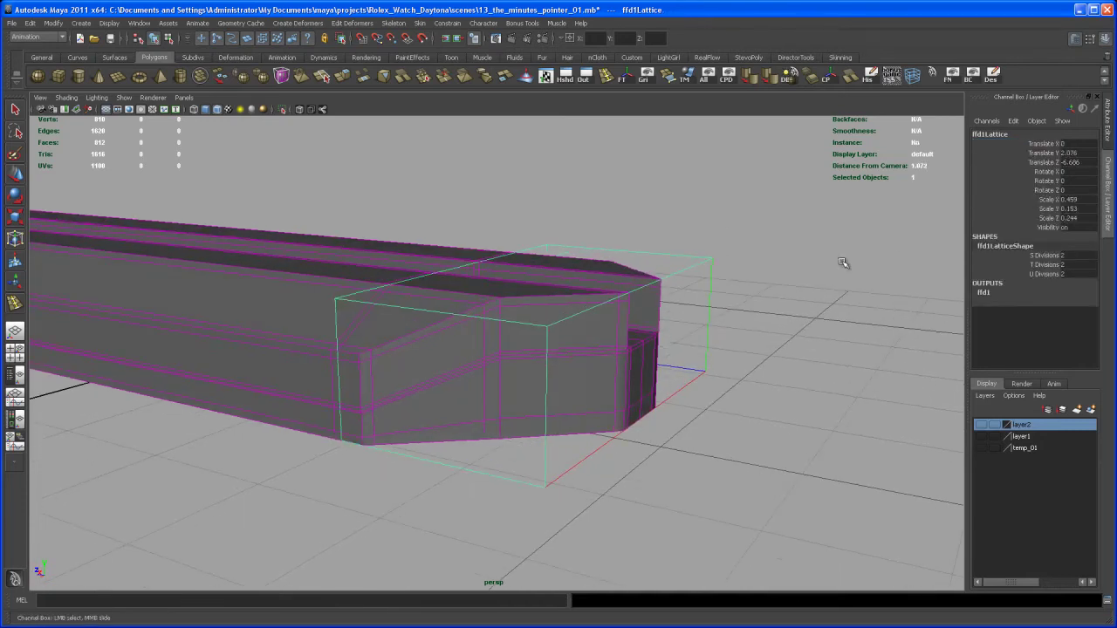
pyautogui.keyDown('alt'); pyautogui.moveTo(938, 311); pyautogui.dragTo(922, 311); pyautogui.keyUp('alt')
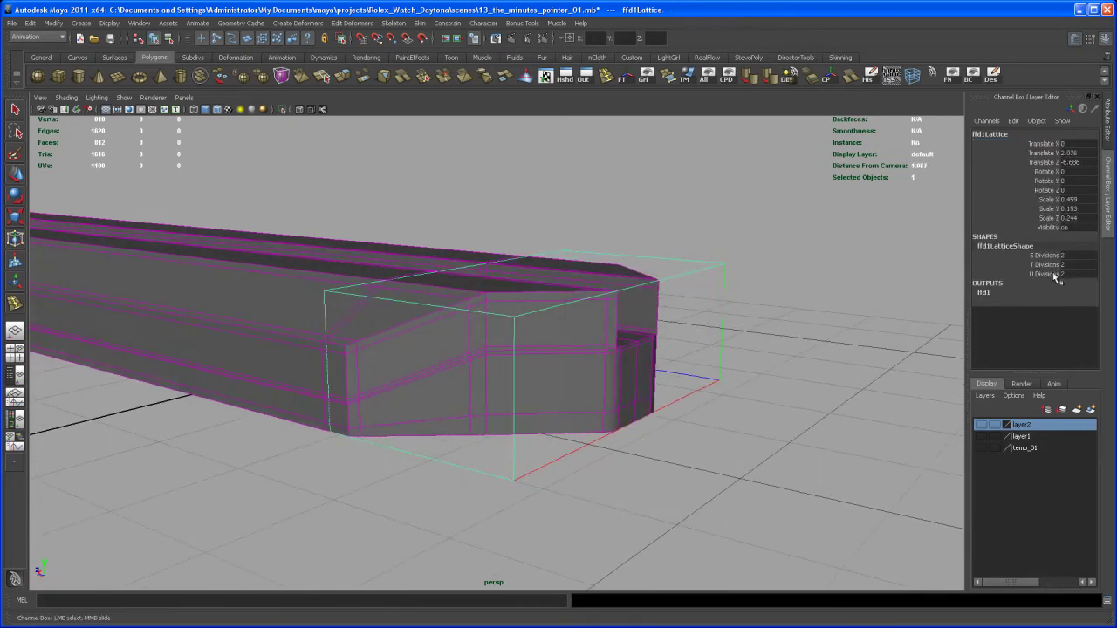
pyautogui.keyDown('alt'); pyautogui.moveTo(925, 321); pyautogui.dragTo(767, 327); pyautogui.keyUp('alt')
# Select the two upper lattice points at the front of the tip and move them down to slope its top.
pyautogui.moveTo(679, 271); pyautogui.dragTo(677, 239, button='right')
pyautogui.keyDown('alt'); pyautogui.moveTo(739, 239); pyautogui.dragTo(727, 226); pyautogui.keyUp('alt')
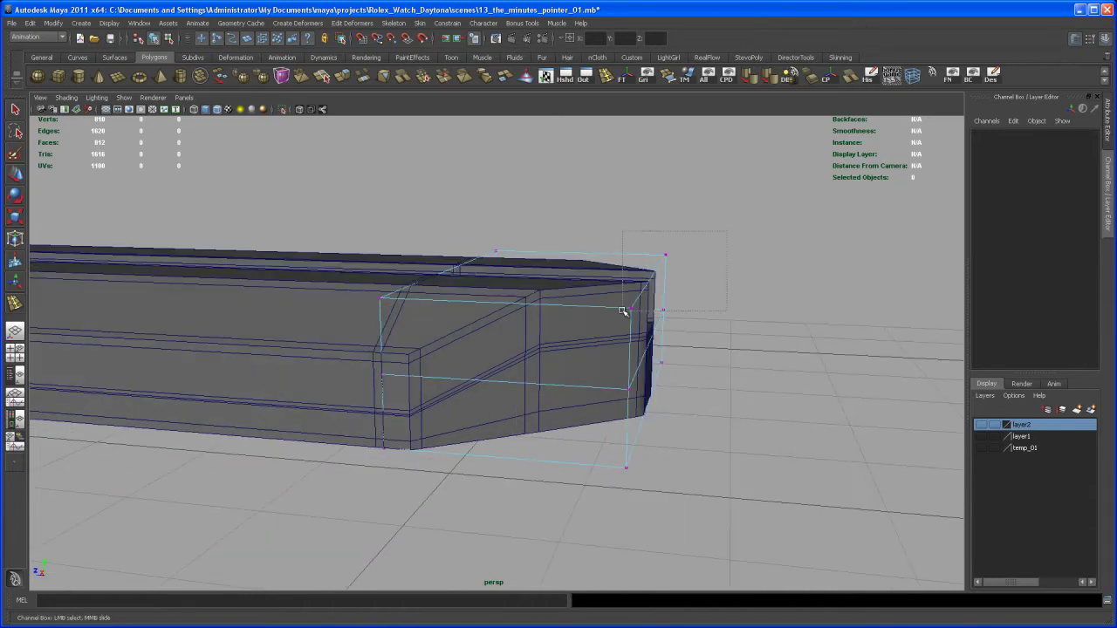
pyautogui.moveTo(623, 310); pyautogui.dragTo(625, 312)
pyautogui.keyDown('alt'); pyautogui.moveTo(683, 339); pyautogui.dragTo(710, 317); pyautogui.keyUp('alt')
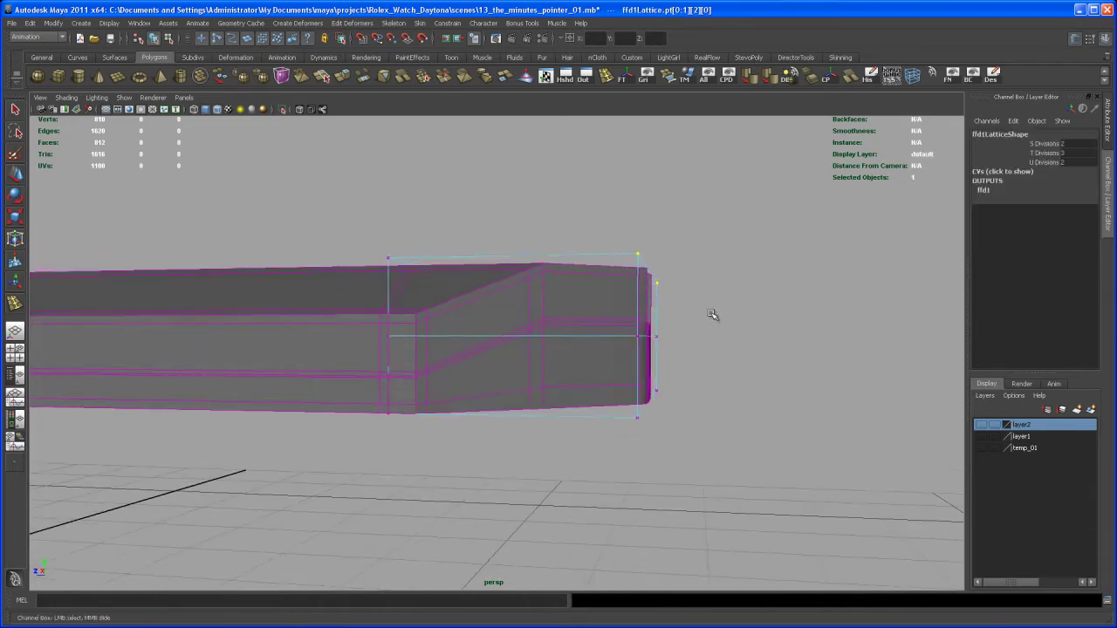
pyautogui.press('w')
pyautogui.moveTo(654, 199); pyautogui.dragTo(667, 297)
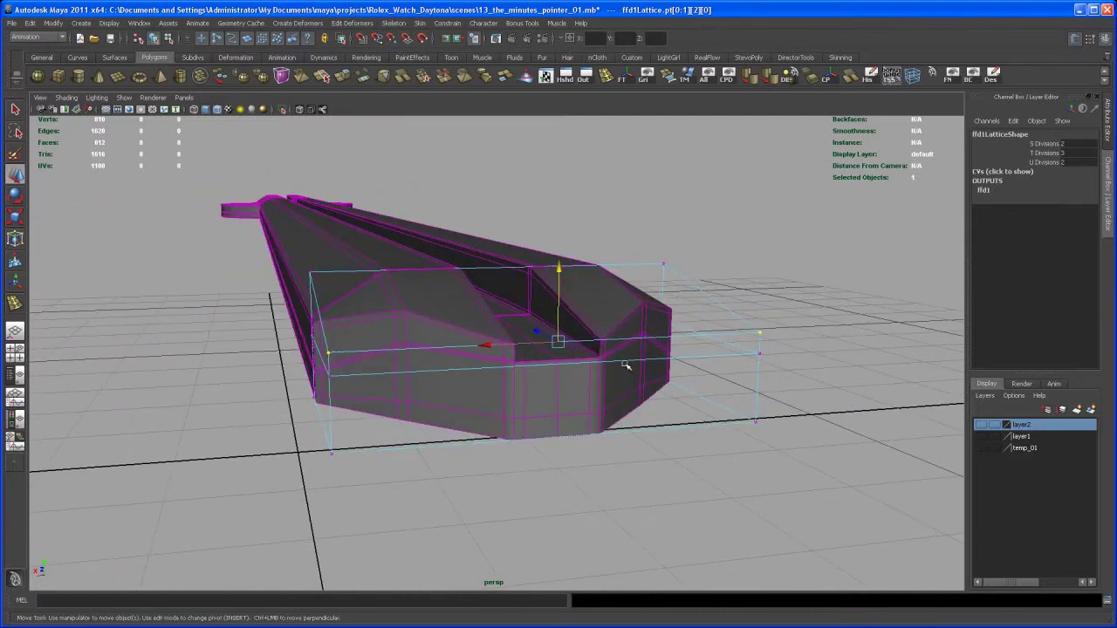
# Delete the pointer's construction history, preview it smoothed from above, and return to the unsmoothed display.
pyautogui.moveTo(602, 339); pyautogui.dragTo(644, 326, button='right')
pyautogui.click(614, 311)
pyautogui.keyDown('alt'); pyautogui.moveTo(615, 310); pyautogui.dragTo(735, 333); pyautogui.keyUp('alt')
pyautogui.click(866, 77)
pyautogui.press('3')
pyautogui.press('1')
pyautogui.click(689, 397)
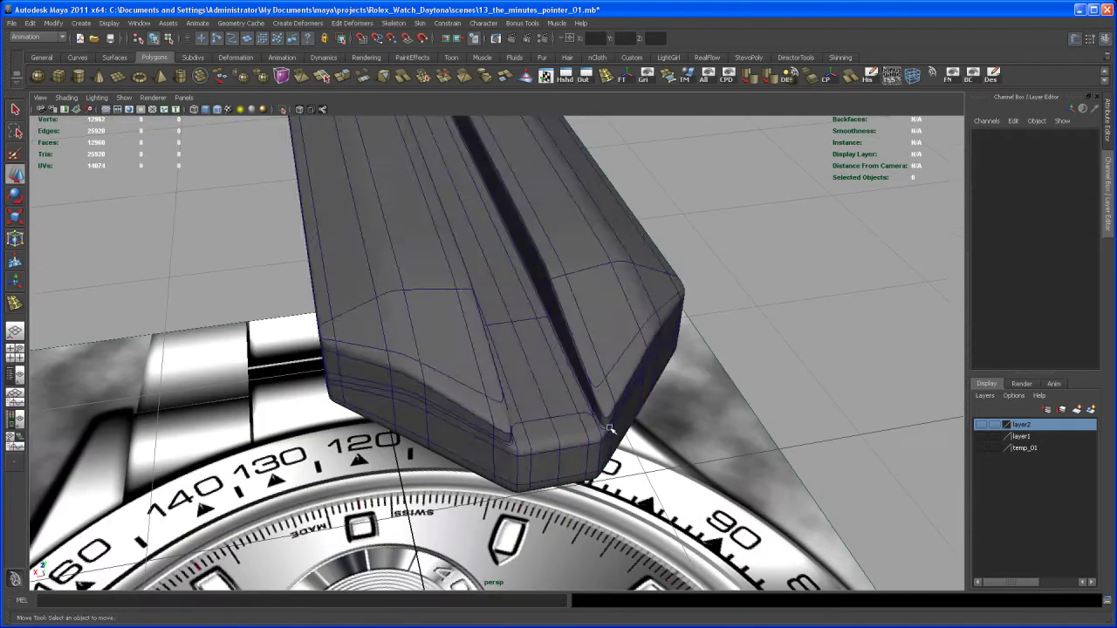
pyautogui.click(598, 428)
pyautogui.keyDown('alt'); pyautogui.moveTo(586, 461); pyautogui.dragTo(640, 347); pyautogui.keyUp('alt')
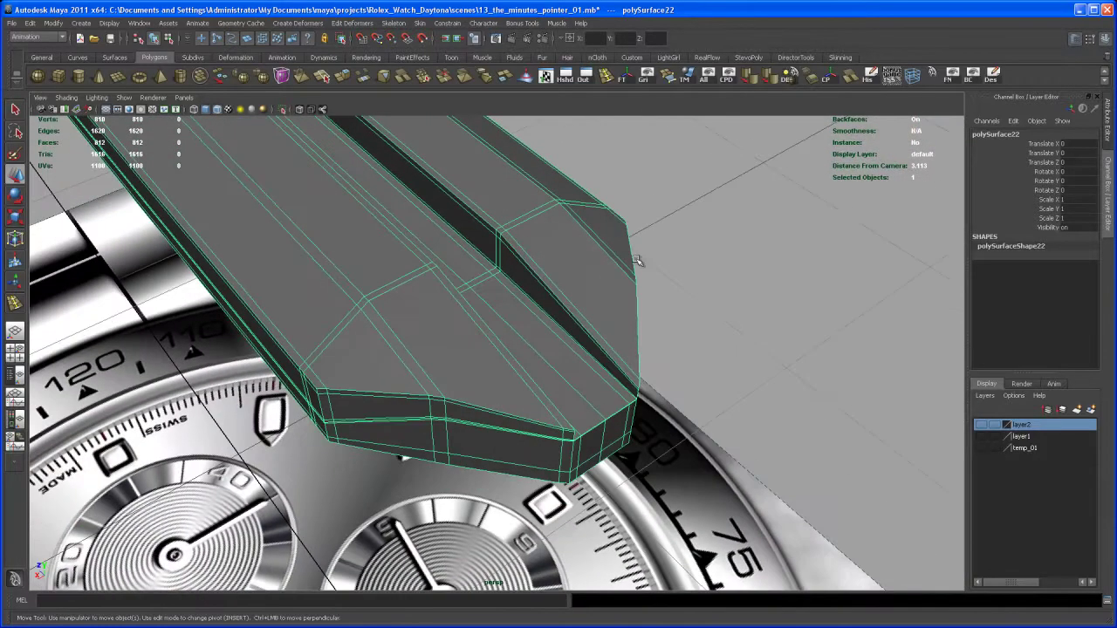
# Insert an edge loop across the top faces close to the tip's front rim and preview the smoothed result.
pyautogui.click(604, 76)
pyautogui.keyDown('alt'); pyautogui.moveTo(532, 401); pyautogui.dragTo(489, 420); pyautogui.keyUp('alt')
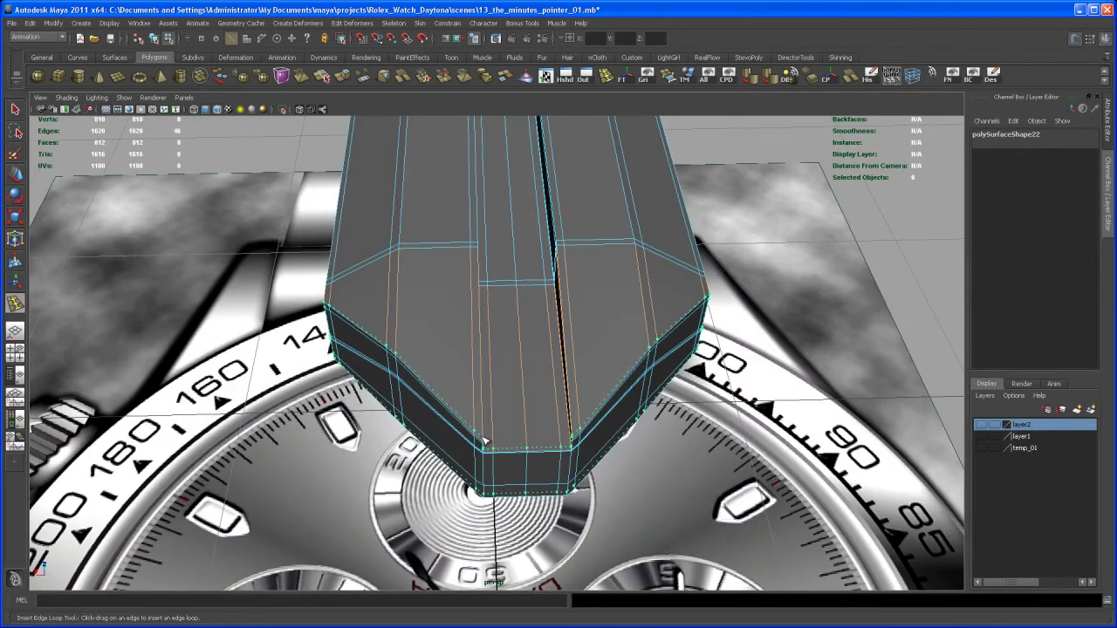
pyautogui.click(483, 440)
pyautogui.keyDown('alt'); pyautogui.moveTo(515, 441); pyautogui.dragTo(528, 441); pyautogui.keyUp('alt')
pyautogui.press('3')
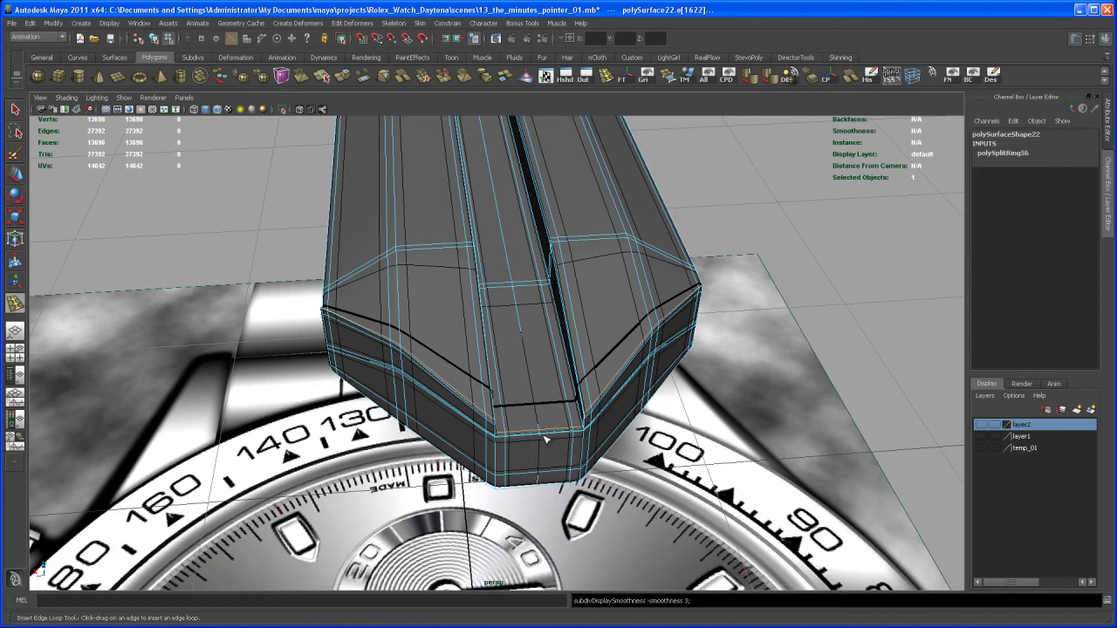
# Return to object mode, examine the whole smoothed pointer from several angles, and reselect it without smoothing.
pyautogui.moveTo(550, 431); pyautogui.dragTo(611, 426, button='right')
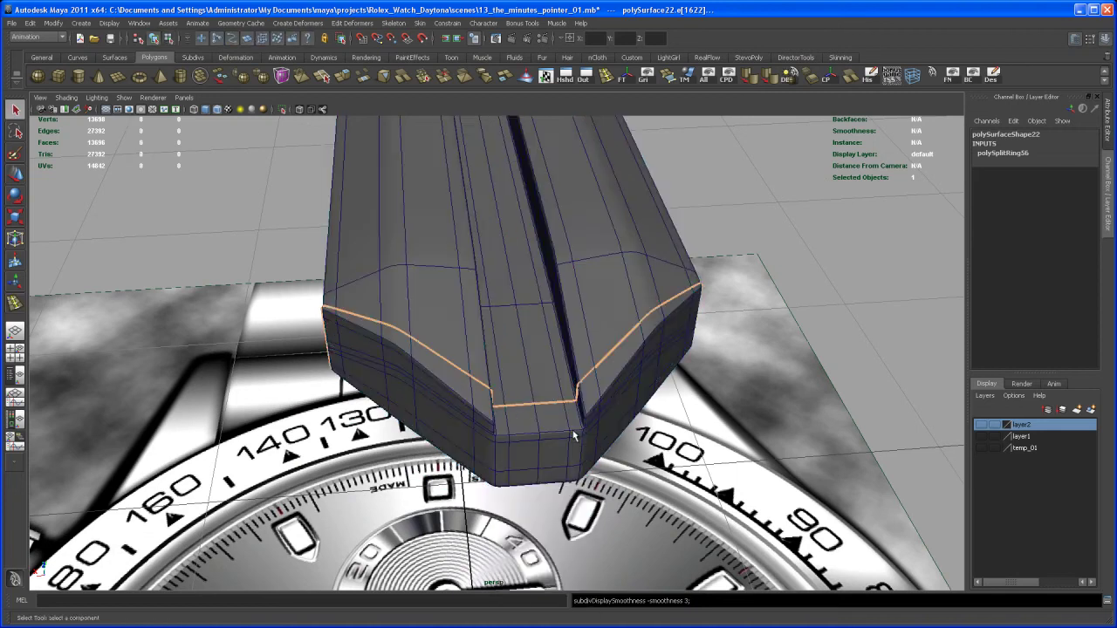
pyautogui.click(705, 420)
pyautogui.keyDown('alt'); pyautogui.moveTo(706, 420); pyautogui.dragTo(749, 387); pyautogui.keyUp('alt')
pyautogui.keyDown('alt'); pyautogui.moveTo(748, 388); pyautogui.dragTo(269, 300, button='right'); pyautogui.keyUp('alt')
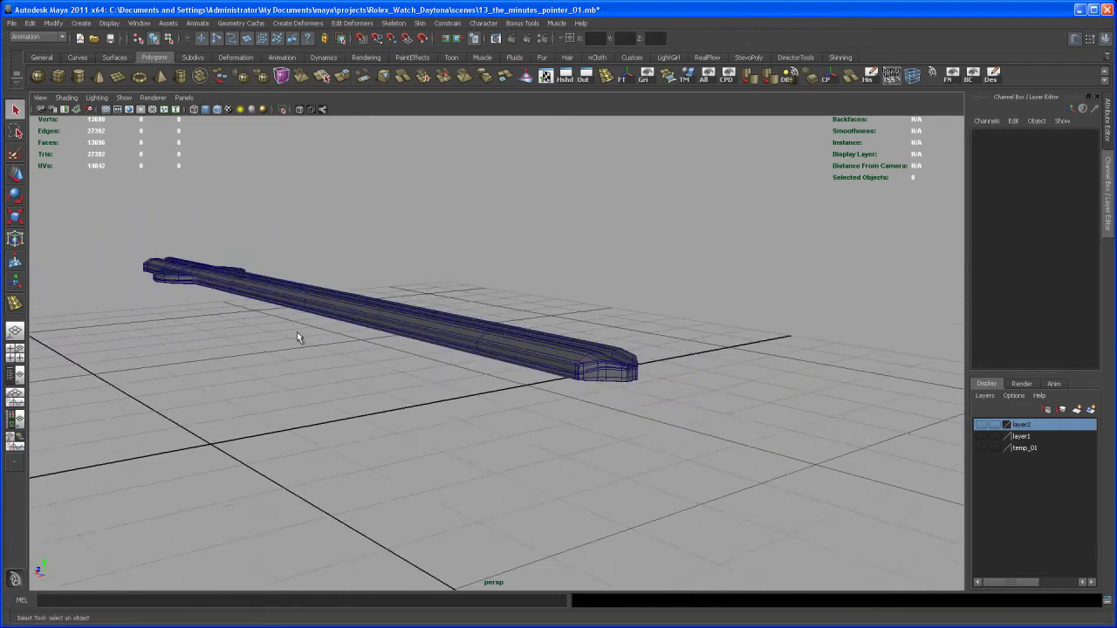
pyautogui.keyDown('alt'); pyautogui.moveTo(269, 300); pyautogui.dragTo(596, 423); pyautogui.keyUp('alt')
pyautogui.keyDown('alt'); pyautogui.moveTo(596, 427); pyautogui.dragTo(353, 389, button='middle'); pyautogui.keyUp('alt')
pyautogui.keyDown('alt'); pyautogui.moveTo(437, 312); pyautogui.dragTo(580, 367); pyautogui.keyUp('alt')
pyautogui.click(482, 385)
# Select the pointer's shaft vertices from tip to tail in the top view, excluding the hub disc's outer vertices.
pyautogui.press('space')
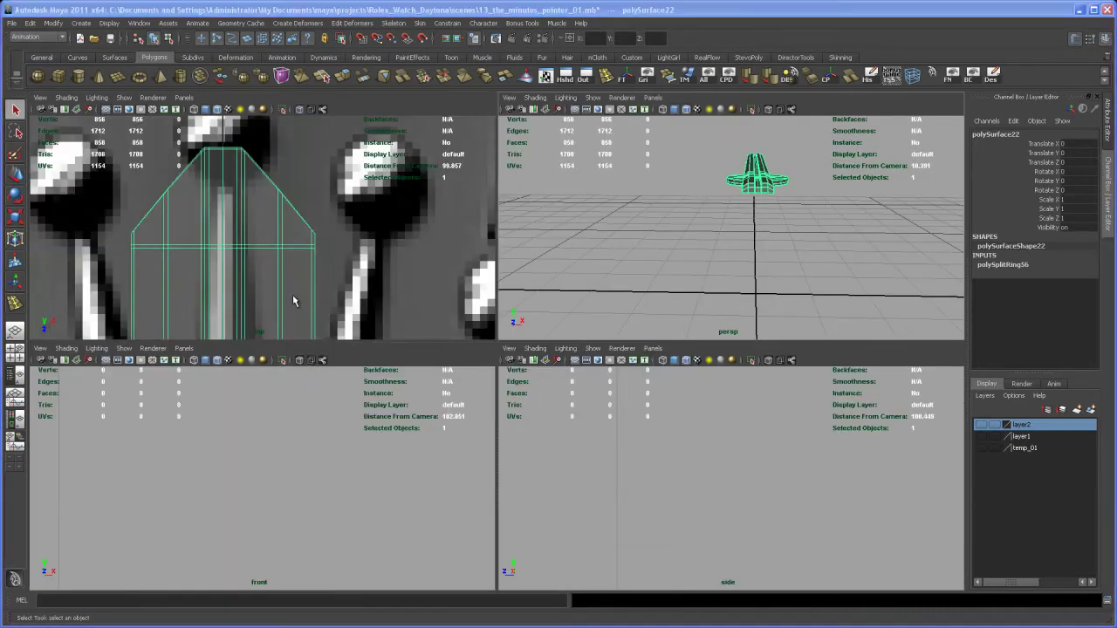
pyautogui.press('space')
pyautogui.keyDown('alt'); pyautogui.moveTo(459, 270); pyautogui.dragTo(371, 312, button='right'); pyautogui.keyUp('alt')
pyautogui.keyDown('alt'); pyautogui.moveTo(412, 365); pyautogui.dragTo(391, 241, button='middle'); pyautogui.keyUp('alt')
pyautogui.keyDown('alt'); pyautogui.moveTo(471, 345); pyautogui.dragTo(461, 276, button='middle'); pyautogui.keyUp('alt')
pyautogui.moveTo(460, 260); pyautogui.dragTo(426, 259, button='right')
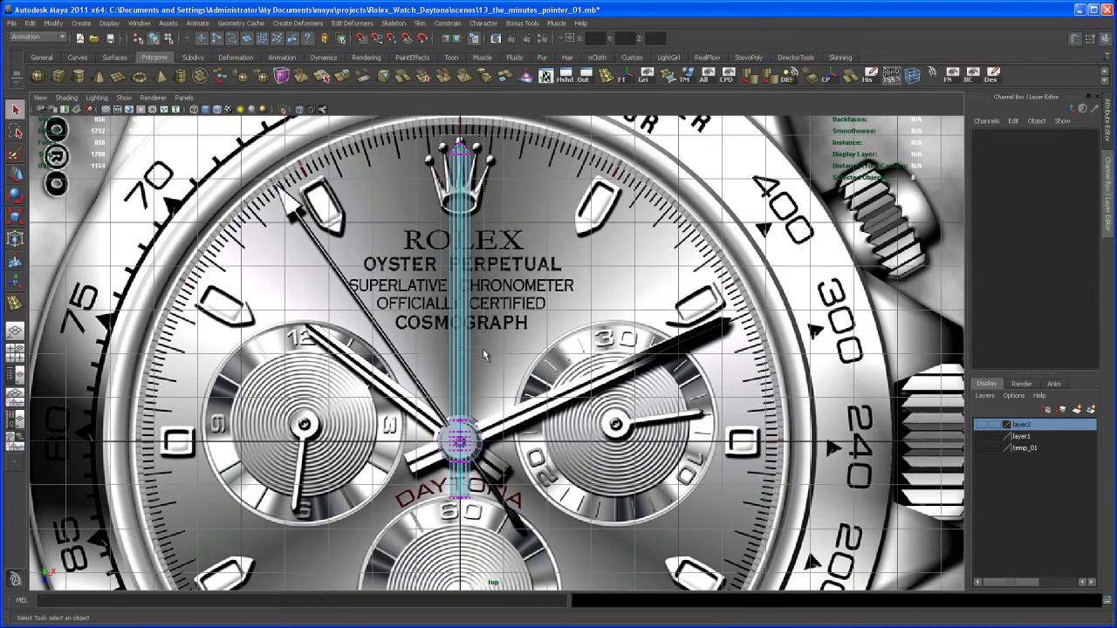
pyautogui.moveTo(472, 463); pyautogui.dragTo(473, 502)
pyautogui.keyDown('alt'); pyautogui.moveTo(476, 501); pyautogui.dragTo(515, 506, button='right'); pyautogui.keyUp('alt')
pyautogui.keyDown('alt'); pyautogui.moveTo(515, 506); pyautogui.dragTo(523, 367, button='middle'); pyautogui.keyUp('alt')
pyautogui.keyDown('alt'); pyautogui.moveTo(501, 371); pyautogui.dragTo(559, 396, button='right'); pyautogui.keyUp('alt')
pyautogui.keyDown('alt'); pyautogui.moveTo(556, 396); pyautogui.dragTo(592, 436, button='middle'); pyautogui.keyUp('alt')
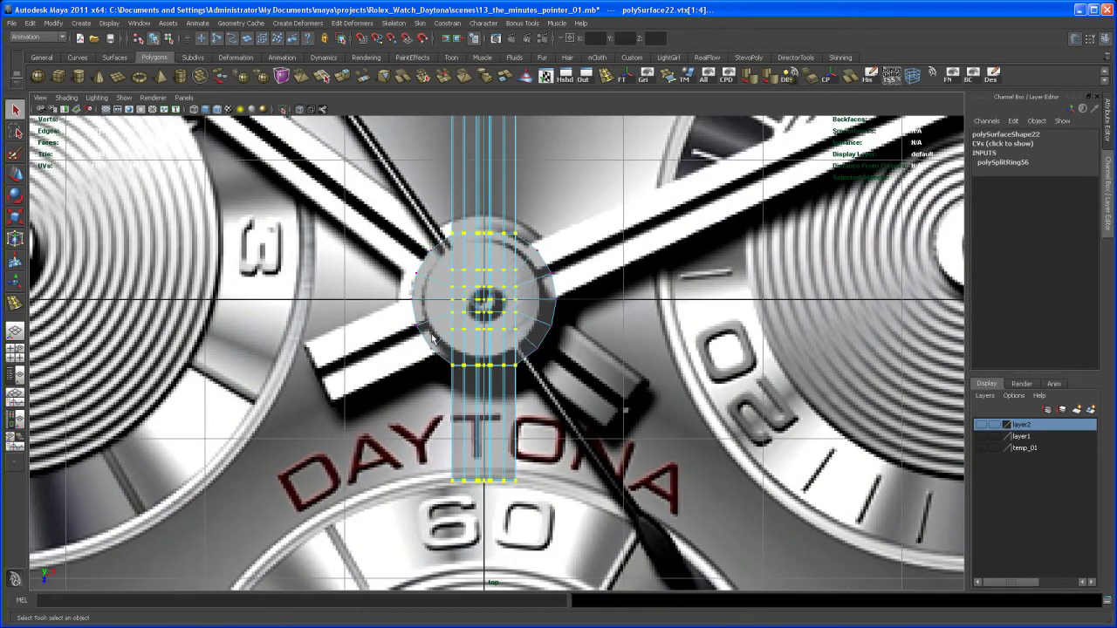
pyautogui.scroll(-2, 513, 379)
pyautogui.press('space')
pyautogui.press('space')
pyautogui.keyDown('alt'); pyautogui.moveTo(722, 253); pyautogui.dragTo(572, 330); pyautogui.keyUp('alt')
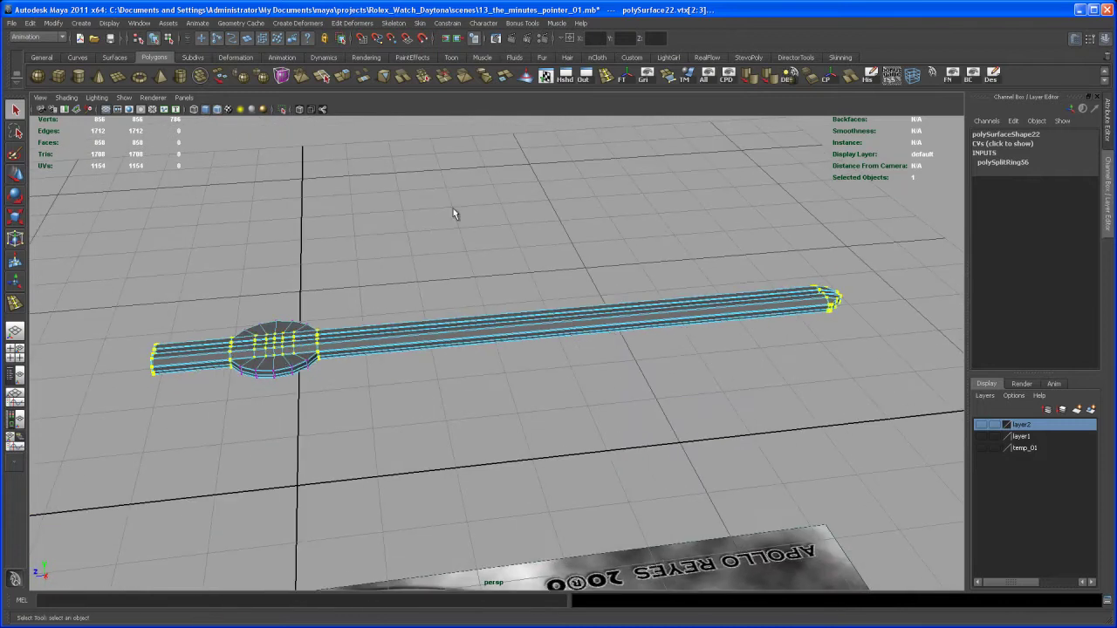
# Create a lattice around the selected shaft vertices and set its S divisions to 4.
pyautogui.click(311, 24)
pyautogui.click(316, 56)
pyautogui.keyDown('alt'); pyautogui.moveTo(518, 167); pyautogui.dragTo(503, 306, button='right'); pyautogui.keyUp('alt')
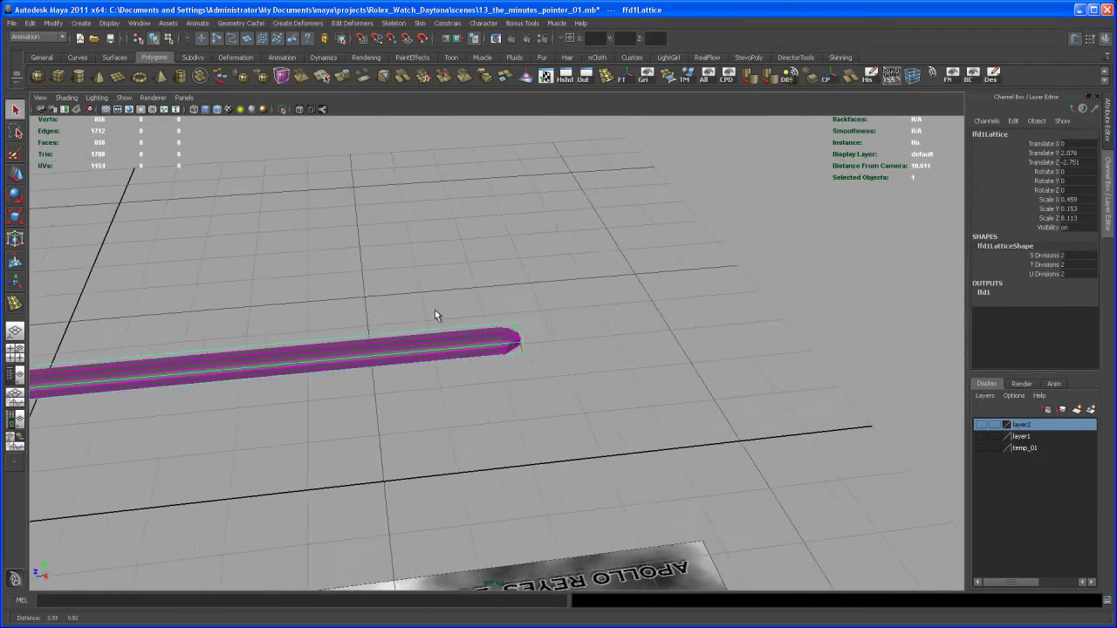
pyautogui.keyDown('alt'); pyautogui.moveTo(502, 306); pyautogui.dragTo(429, 338); pyautogui.keyUp('alt')
pyautogui.keyDown('alt'); pyautogui.moveTo(429, 324); pyautogui.dragTo(436, 324, button='middle'); pyautogui.keyUp('alt')
pyautogui.keyDown('alt'); pyautogui.moveTo(436, 323); pyautogui.dragTo(523, 427, button='right'); pyautogui.keyUp('alt')
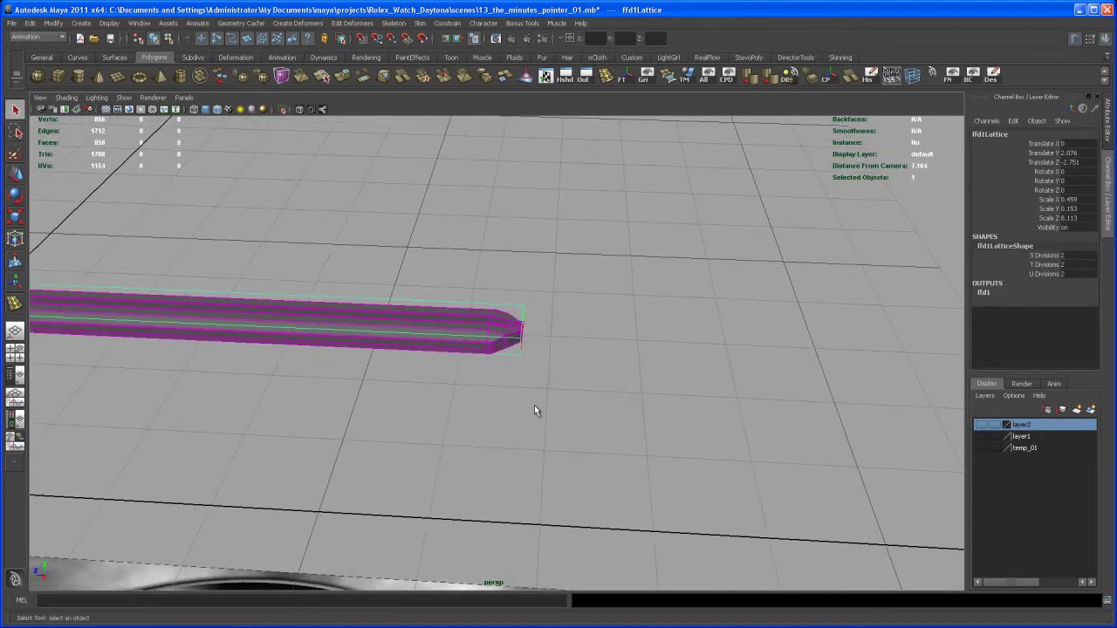
pyautogui.keyDown('alt'); pyautogui.moveTo(521, 413); pyautogui.dragTo(447, 399); pyautogui.keyUp('alt')
pyautogui.keyDown('alt'); pyautogui.moveTo(446, 399); pyautogui.dragTo(496, 421, button='middle'); pyautogui.keyUp('alt')
pyautogui.keyDown('alt'); pyautogui.moveTo(495, 421); pyautogui.dragTo(606, 451, button='right'); pyautogui.keyUp('alt')
pyautogui.click(1050, 256)
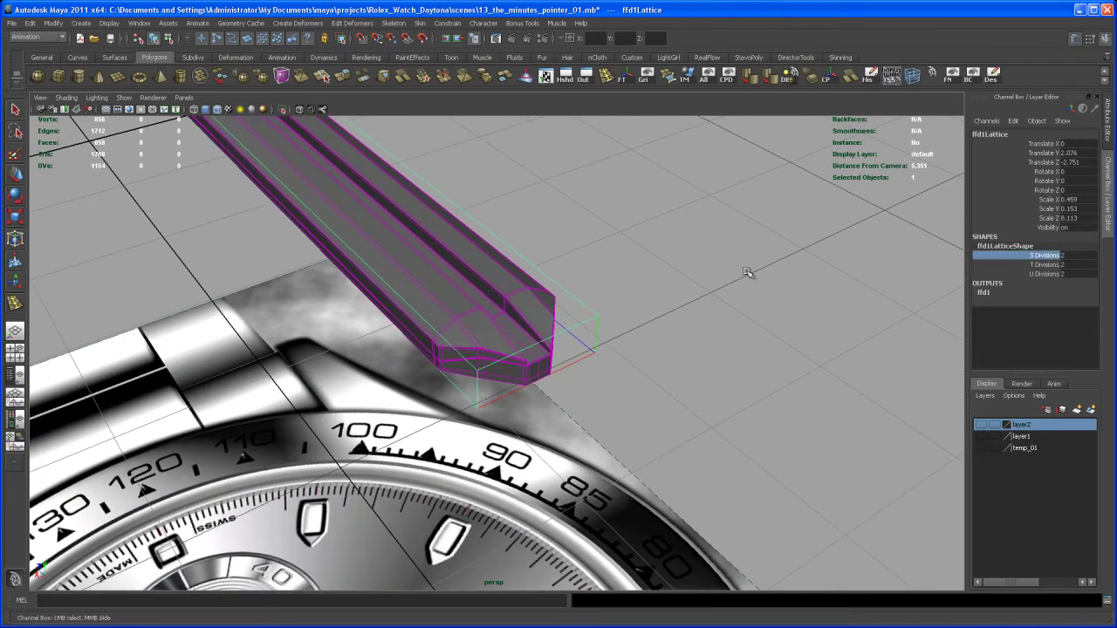
pyautogui.moveTo(729, 321)
pyautogui.mouseDown(button='middle')
pyautogui.moveTo(738, 328)
pyautogui.moveTo(724, 327)
pyautogui.mouseUp(button='middle')
# Select the lattice's outermost points on both sides and scale them inward along the X axis to narrow the shaft's edges.
pyautogui.keyDown('alt'); pyautogui.moveTo(729, 341); pyautogui.dragTo(706, 355); pyautogui.keyUp('alt')
pyautogui.moveTo(601, 372); pyautogui.dragTo(566, 375, button='right')
pyautogui.keyDown('alt'); pyautogui.moveTo(584, 371); pyautogui.dragTo(567, 376); pyautogui.keyUp('alt')
pyautogui.moveTo(568, 376); pyautogui.dragTo(573, 353, button='right')
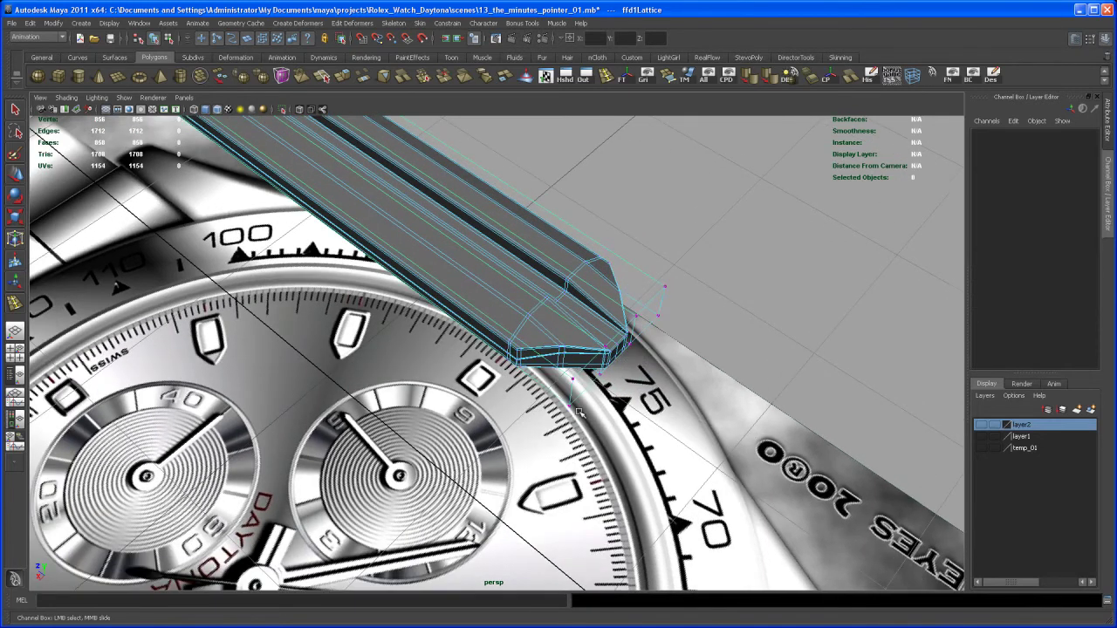
pyautogui.keyDown('alt'); pyautogui.moveTo(574, 408); pyautogui.dragTo(568, 411); pyautogui.keyUp('alt')
pyautogui.moveTo(548, 365); pyautogui.dragTo(627, 334)
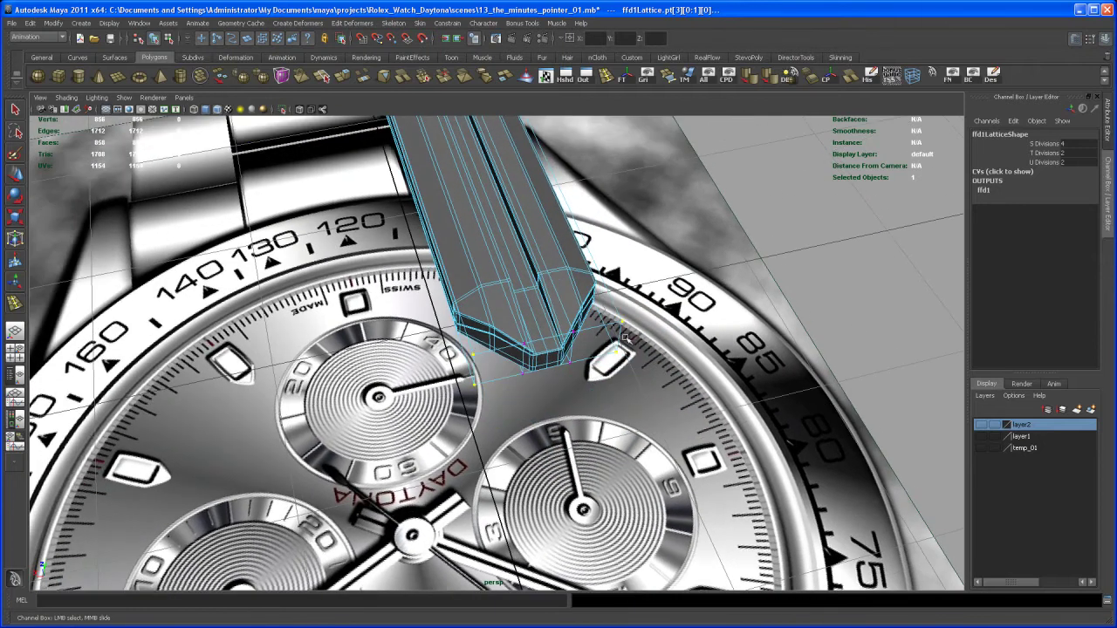
pyautogui.keyDown('alt'); pyautogui.moveTo(479, 360); pyautogui.dragTo(677, 327); pyautogui.keyUp('alt')
pyautogui.press('r')
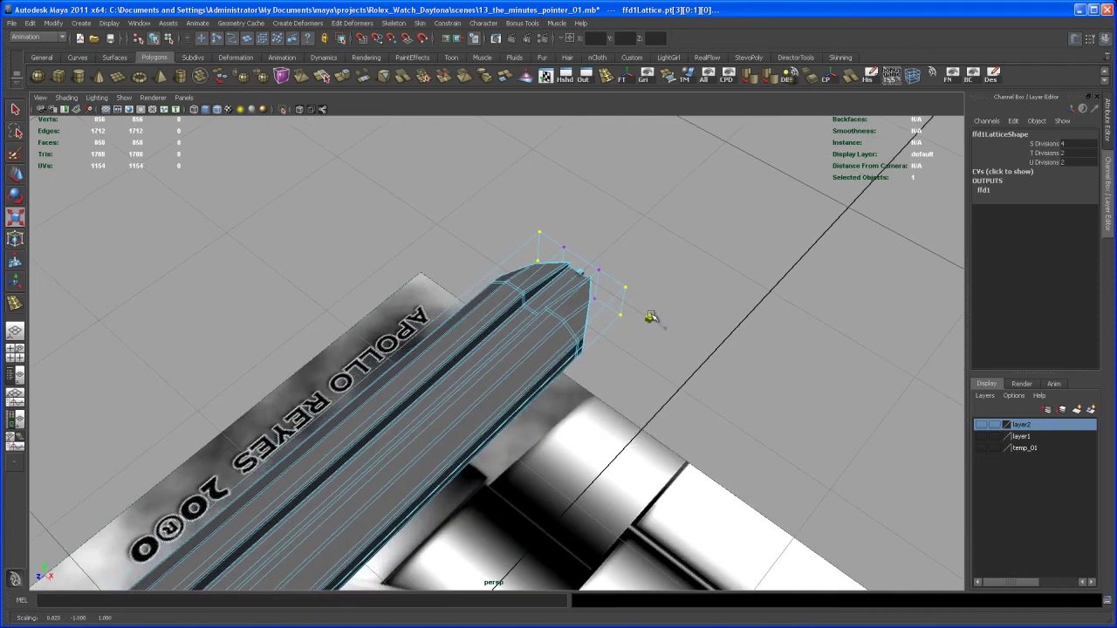
pyautogui.keyDown('alt'); pyautogui.moveTo(649, 316); pyautogui.dragTo(386, 347); pyautogui.keyUp('alt')
pyautogui.keyDown('alt'); pyautogui.moveTo(386, 346); pyautogui.dragTo(458, 482, button='right'); pyautogui.keyUp('alt')
pyautogui.keyDown('alt'); pyautogui.moveTo(458, 482); pyautogui.dragTo(458, 421, button='middle'); pyautogui.keyUp('alt')
pyautogui.moveTo(423, 461); pyautogui.dragTo(545, 316)
# Return to object mode and look over the full length of the reshaped pointer.
pyautogui.moveTo(545, 316); pyautogui.dragTo(562, 307, button='right')
pyautogui.press('q')
pyautogui.click(563, 312)
pyautogui.keyDown('alt'); pyautogui.moveTo(562, 312); pyautogui.dragTo(574, 273); pyautogui.keyUp('alt')
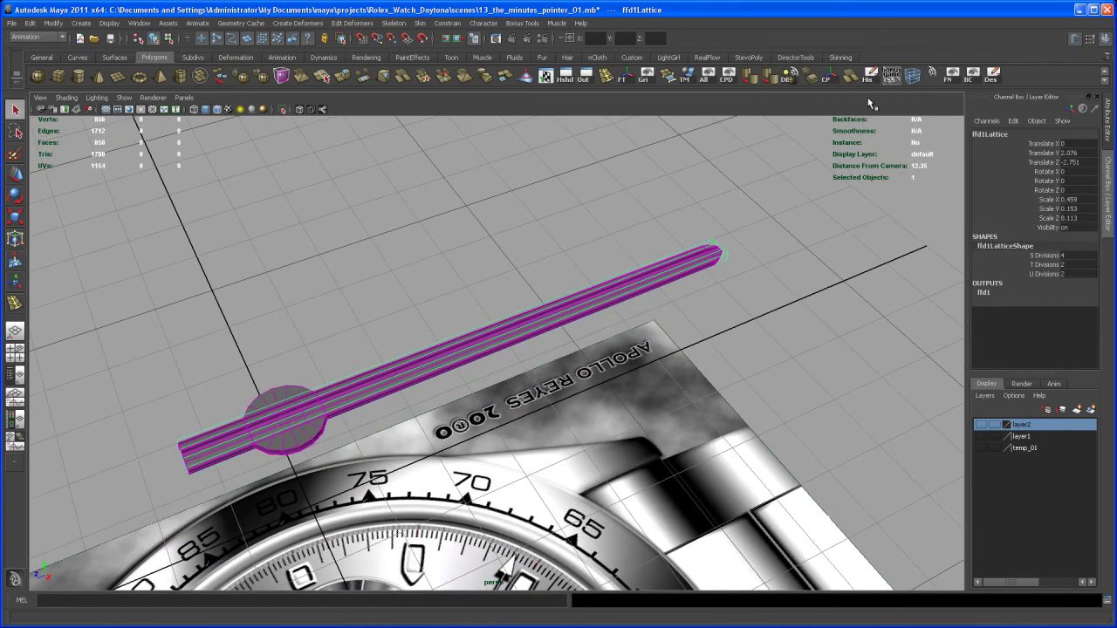